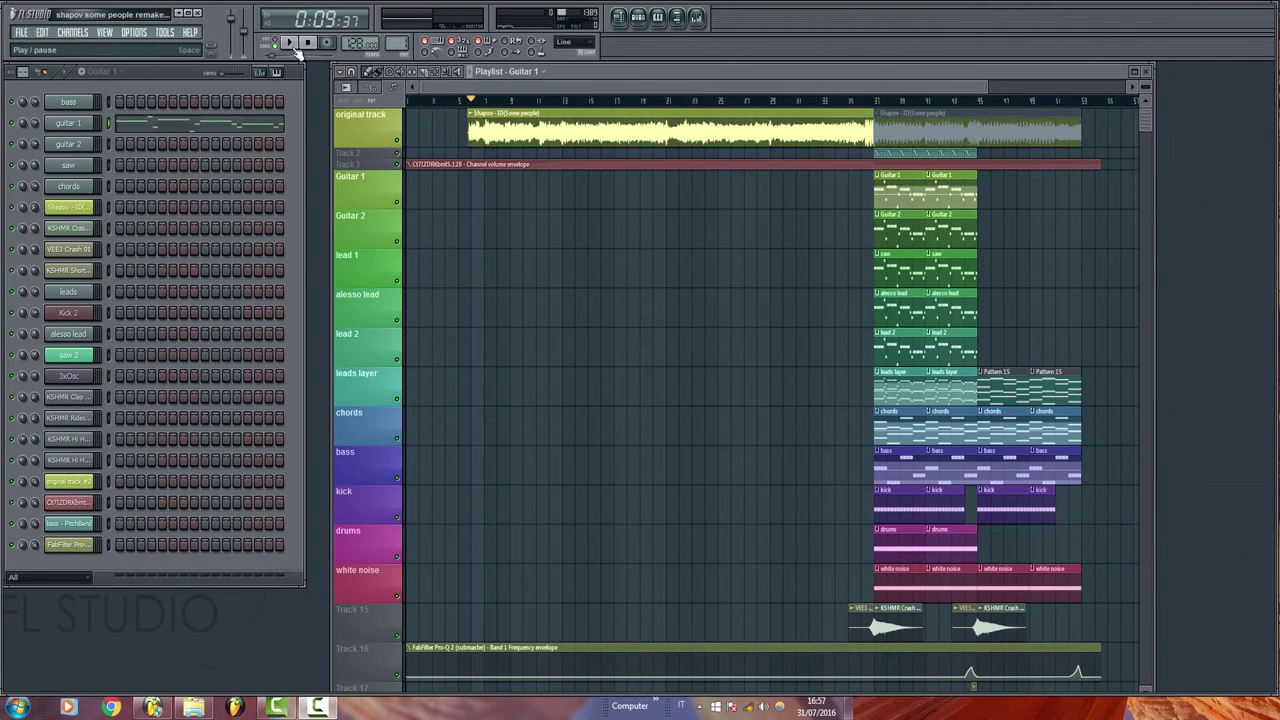
- Play the song arrangement from bar 6 through its final section, then stop playback
{"action": "left_click", "coordinate": [295, 50]}
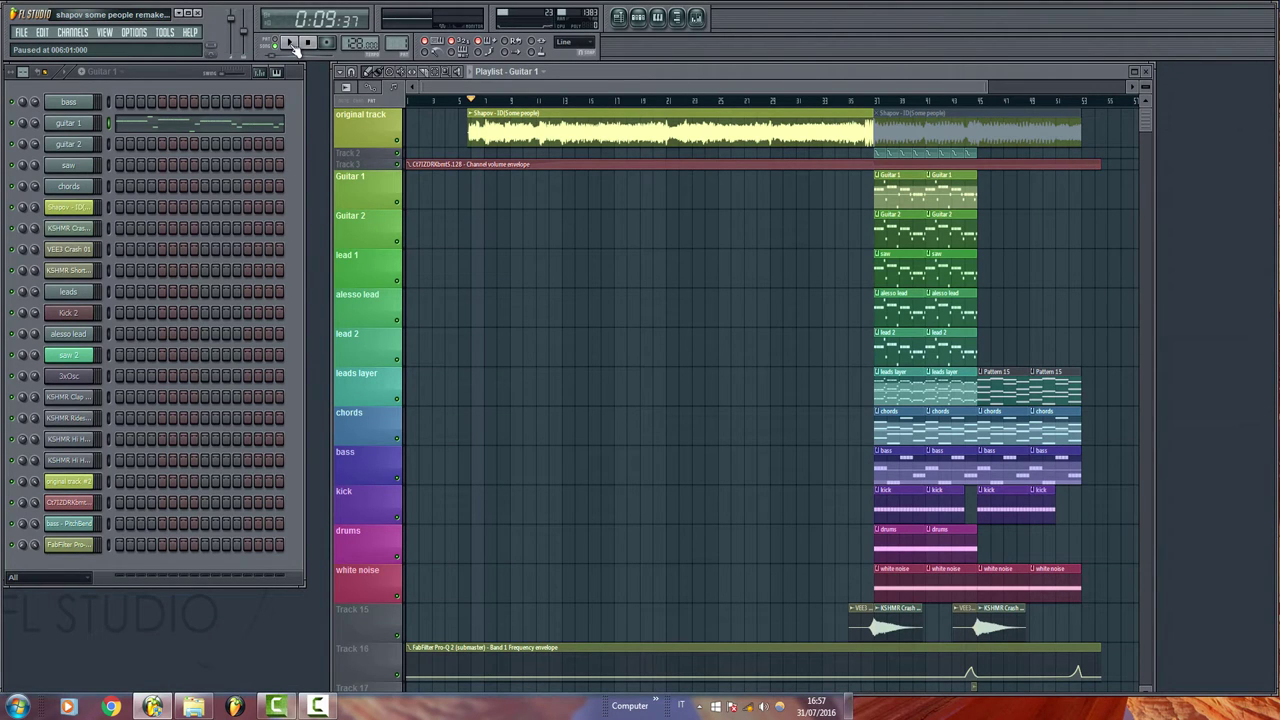
{"action": "left_click", "coordinate": [295, 48]}
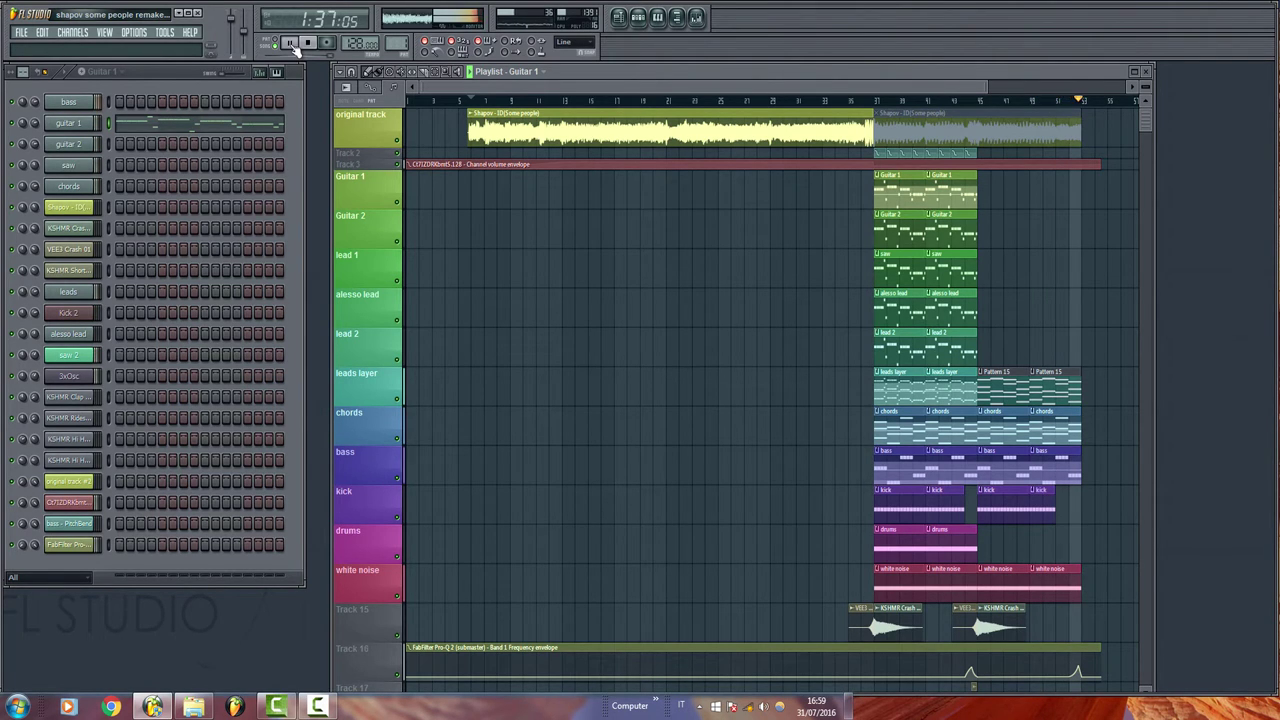
{"action": "key", "text": "space"}
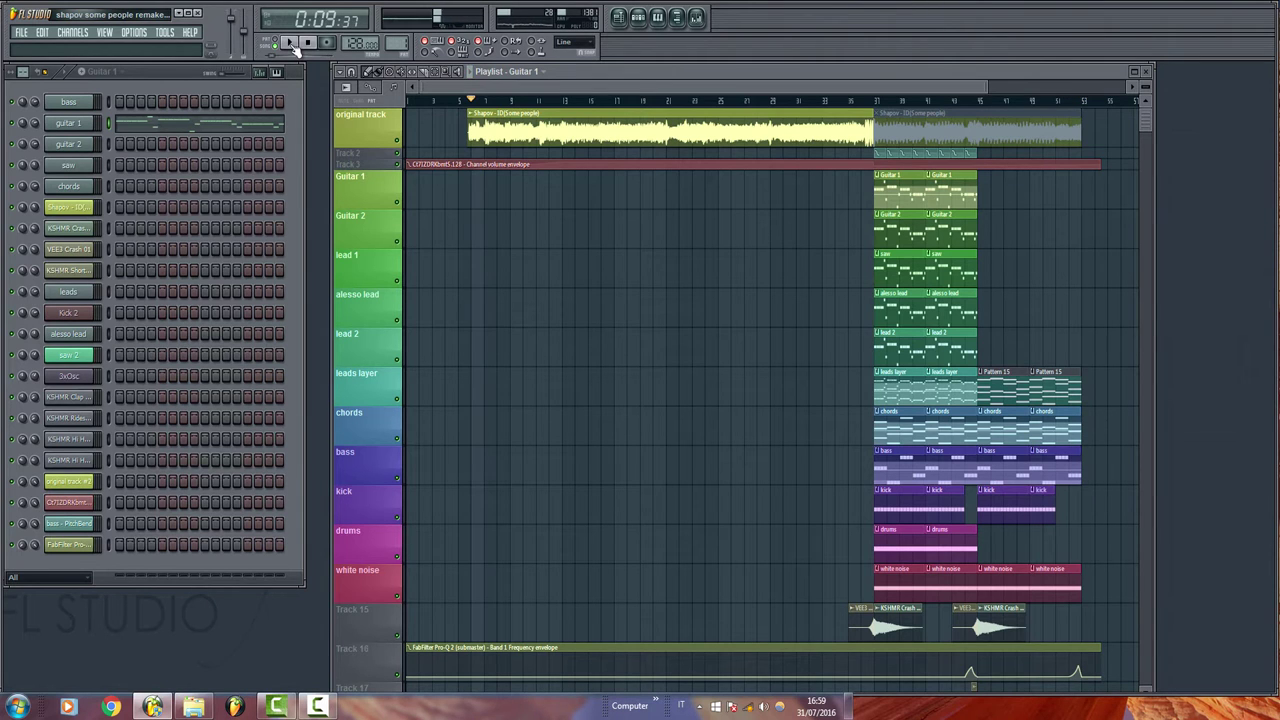
- Loop the Guitar 1 pattern and inspect its piano-roll notes, then do the same for the Guitar 2 pattern
{"action": "key", "text": "F7"}
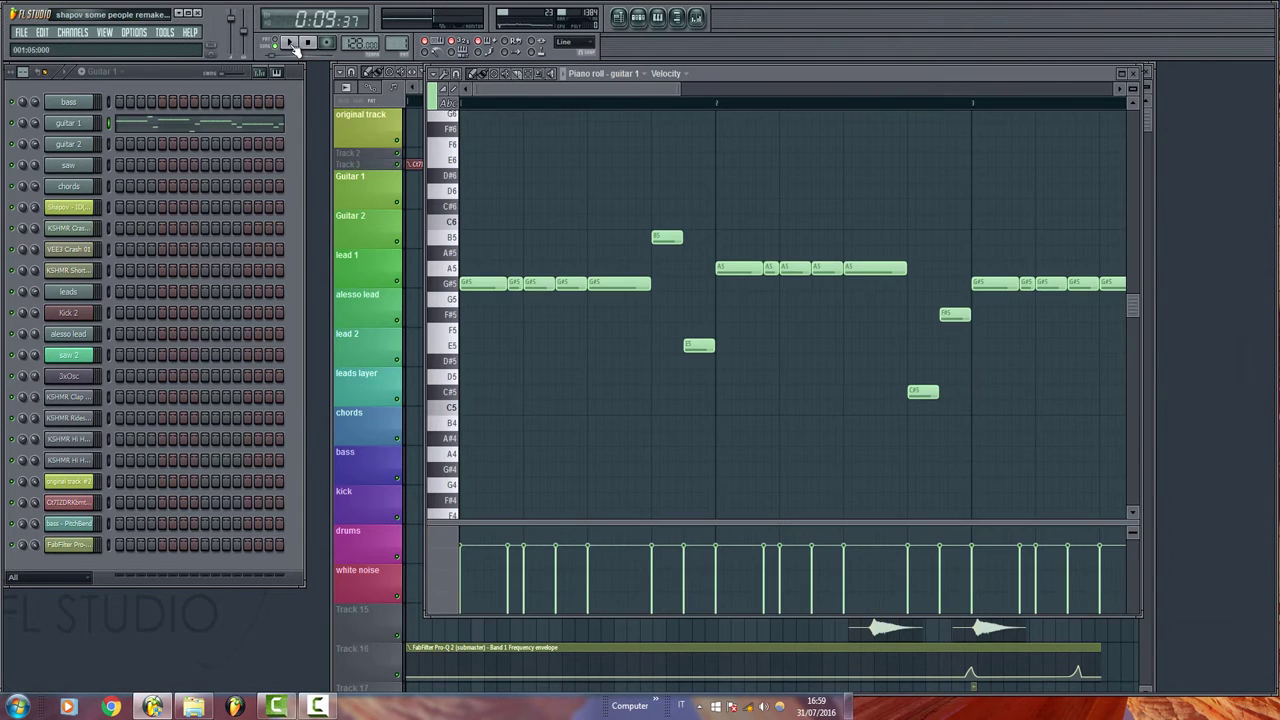
{"action": "left_click", "coordinate": [292, 45]}
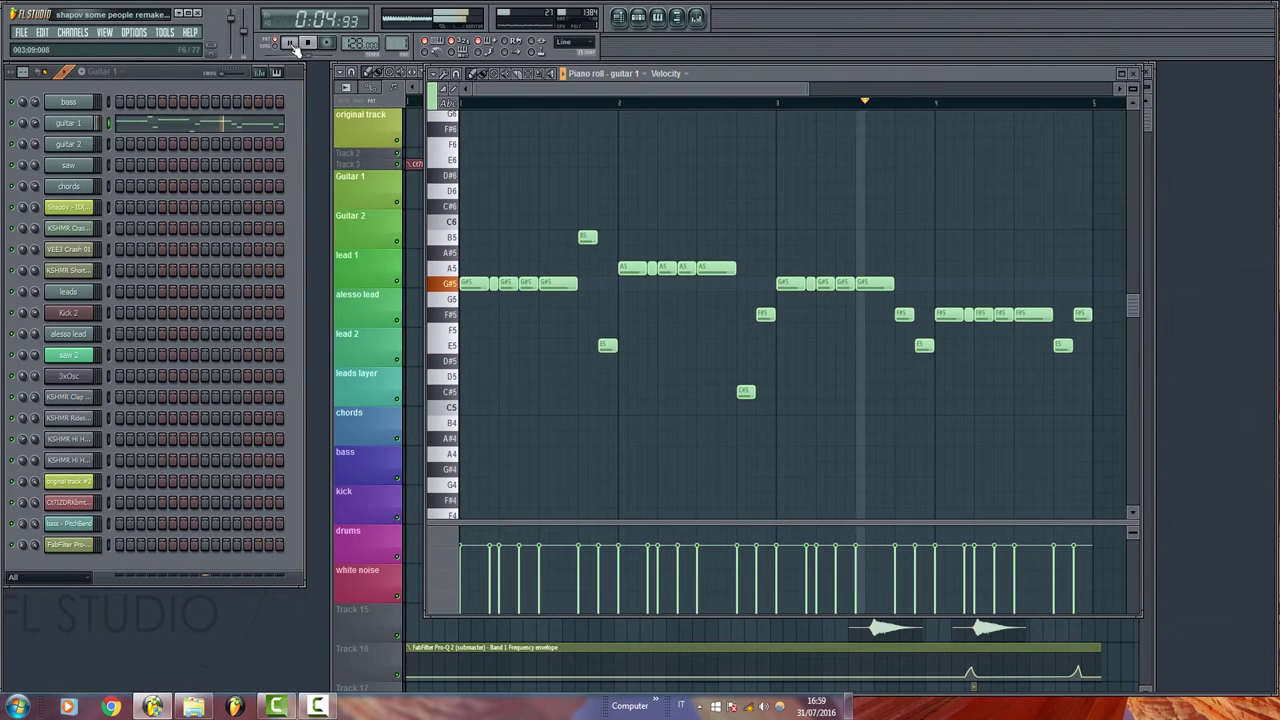
{"action": "key", "text": "F7"}
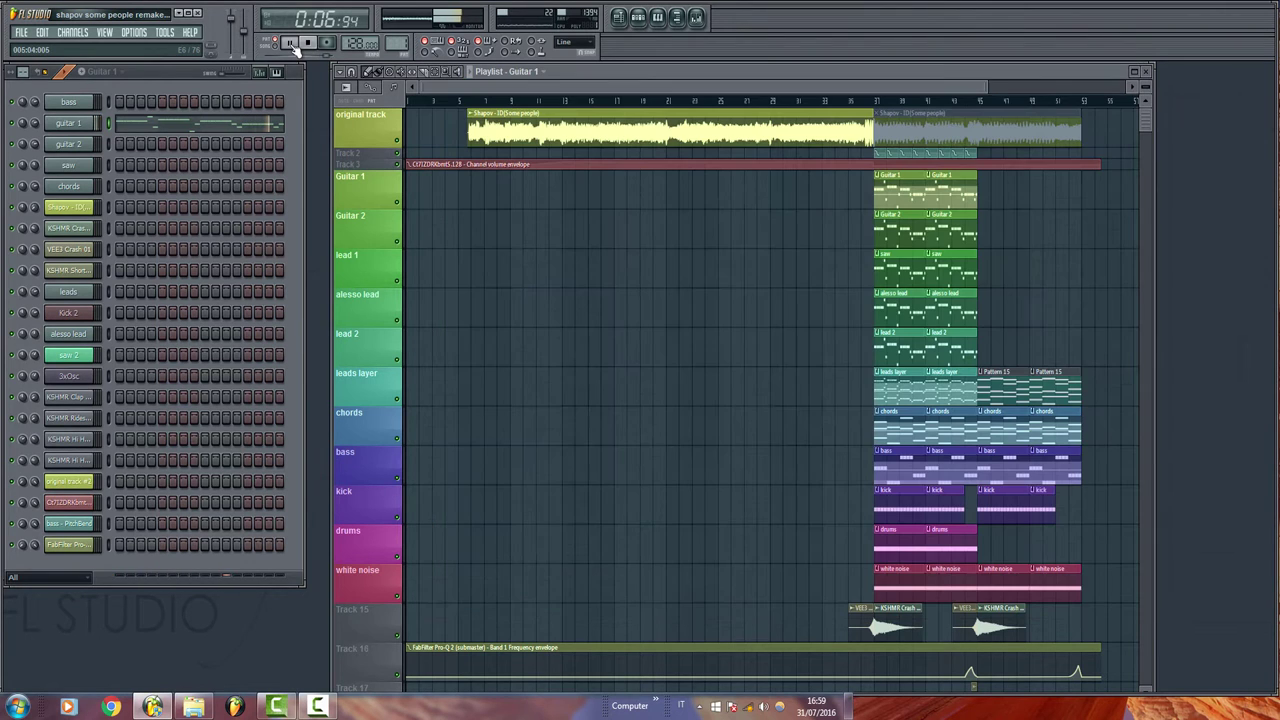
{"action": "double_click", "coordinate": [938, 236]}
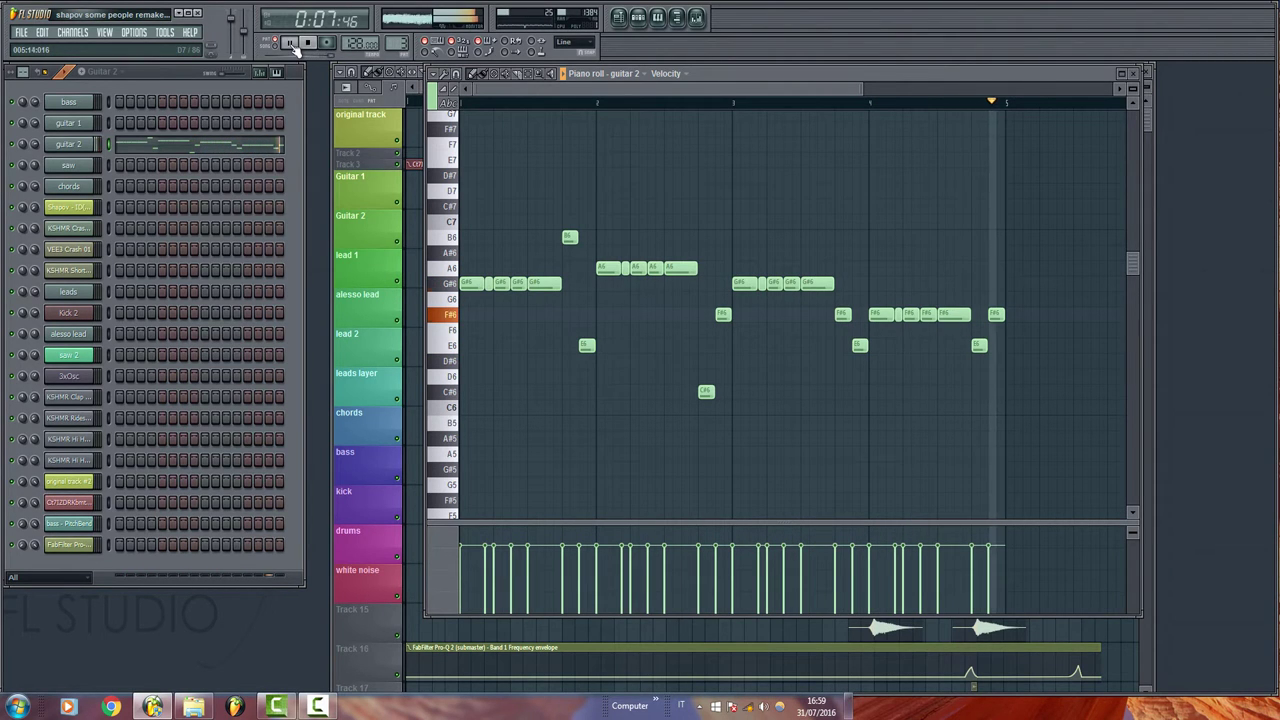
{"action": "left_click", "coordinate": [1133, 73]}
{"action": "scroll", "coordinate": [770, 400], "scroll_direction": "down", "scroll_amount": 5}
{"action": "scroll", "coordinate": [770, 400], "scroll_direction": "up", "scroll_amount": 5}
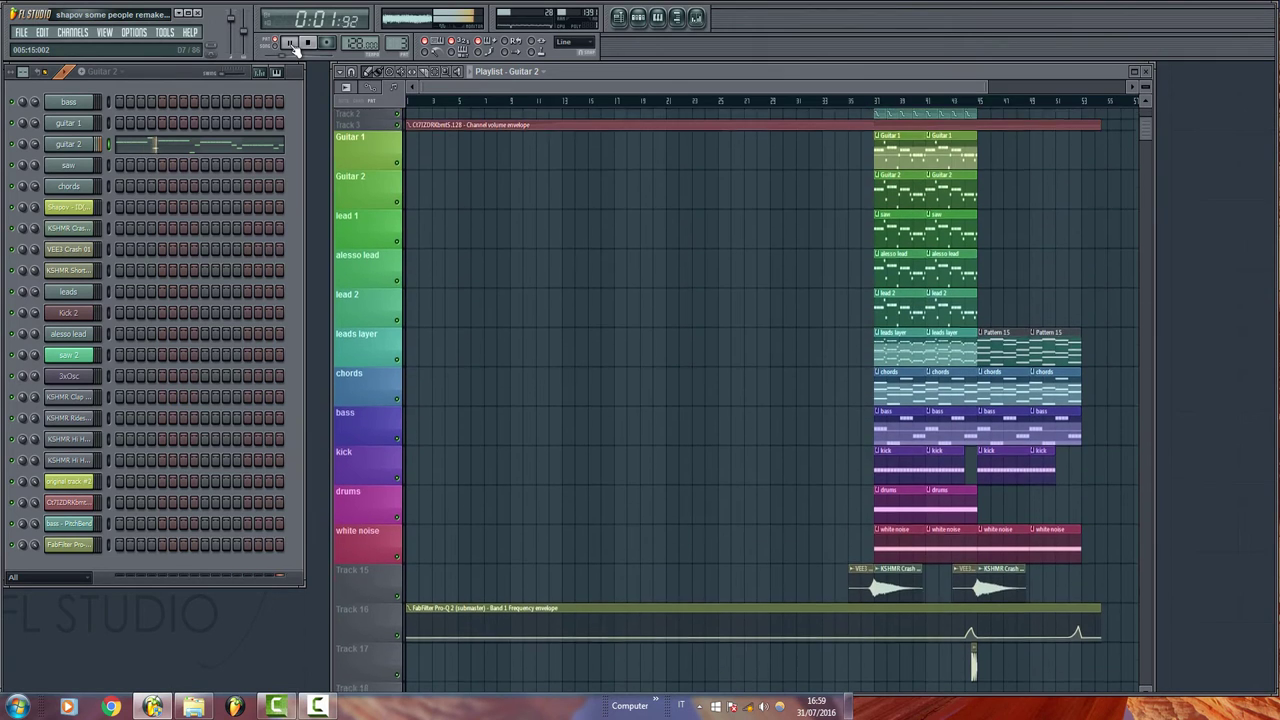
- Examine the full melodies of the saw pattern on the lead 1 track and the alesso lead pattern in the piano roll during playback
{"action": "double_click", "coordinate": [898, 258]}
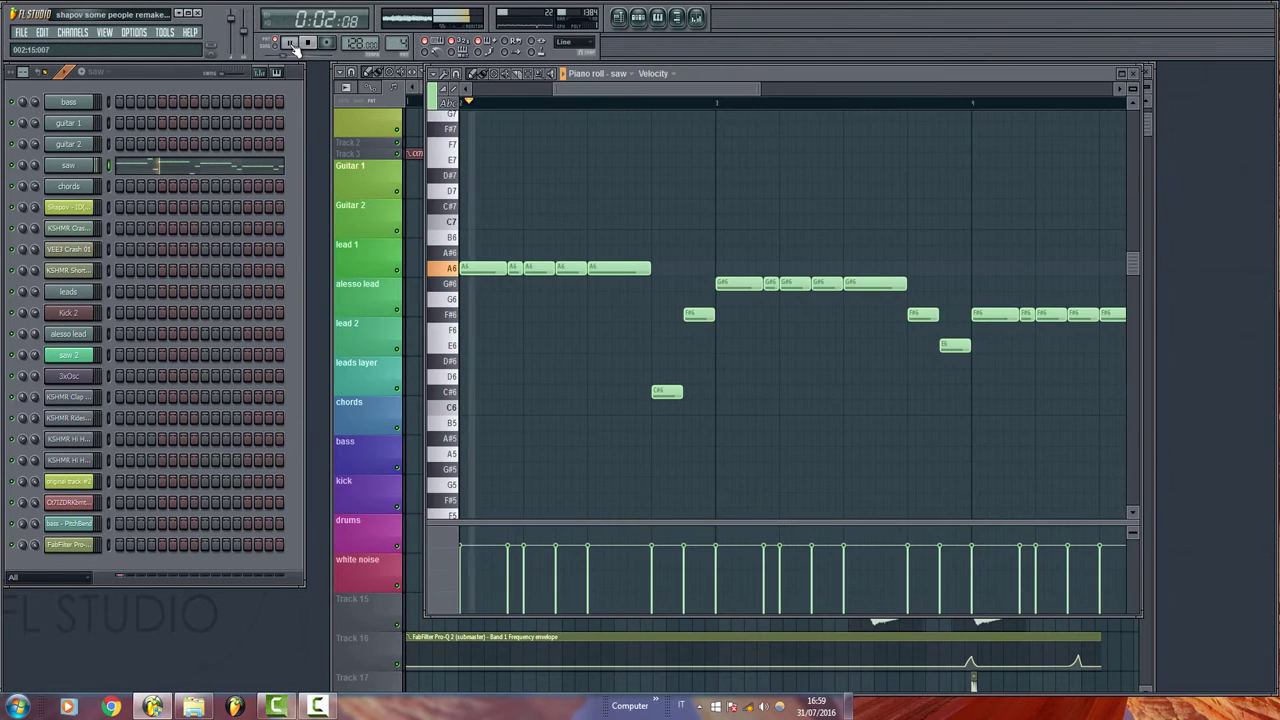
{"action": "left_click_drag", "start_coordinate": [590, 89], "coordinate": [498, 89]}
{"action": "scroll", "coordinate": [780, 330], "scroll_direction": "down", "scroll_amount": 4}
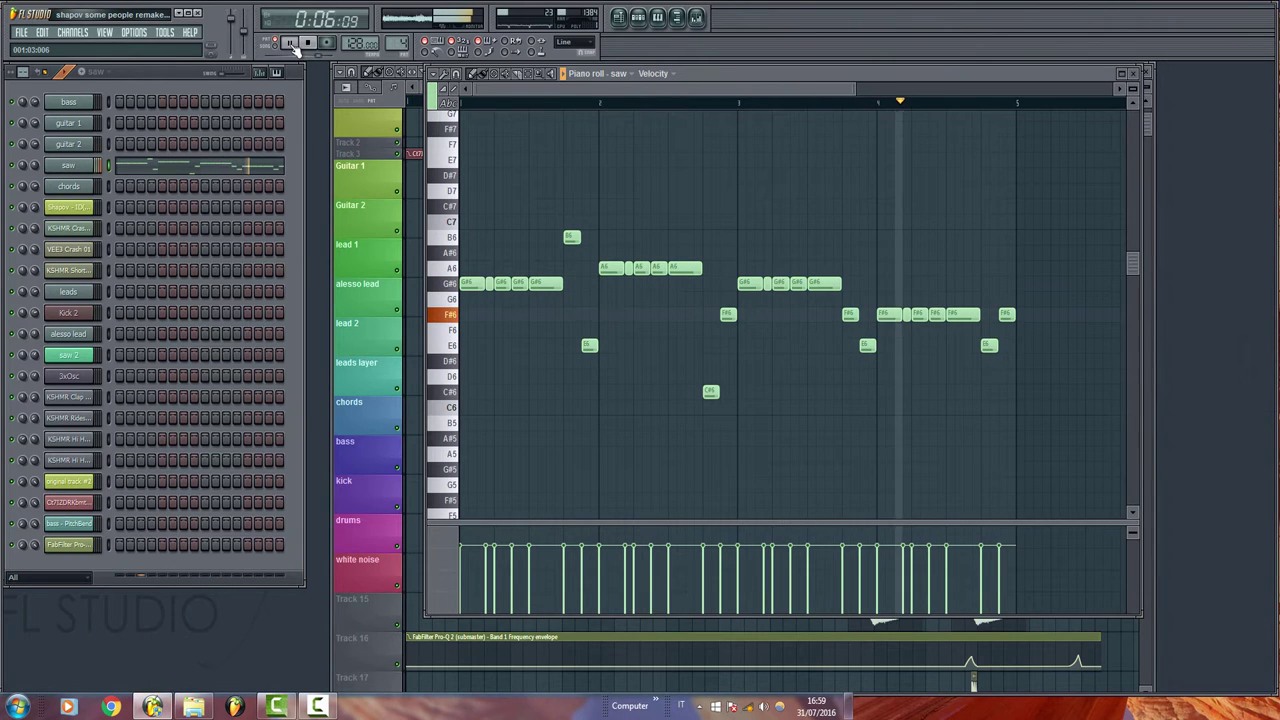
{"action": "left_click", "coordinate": [1133, 74]}
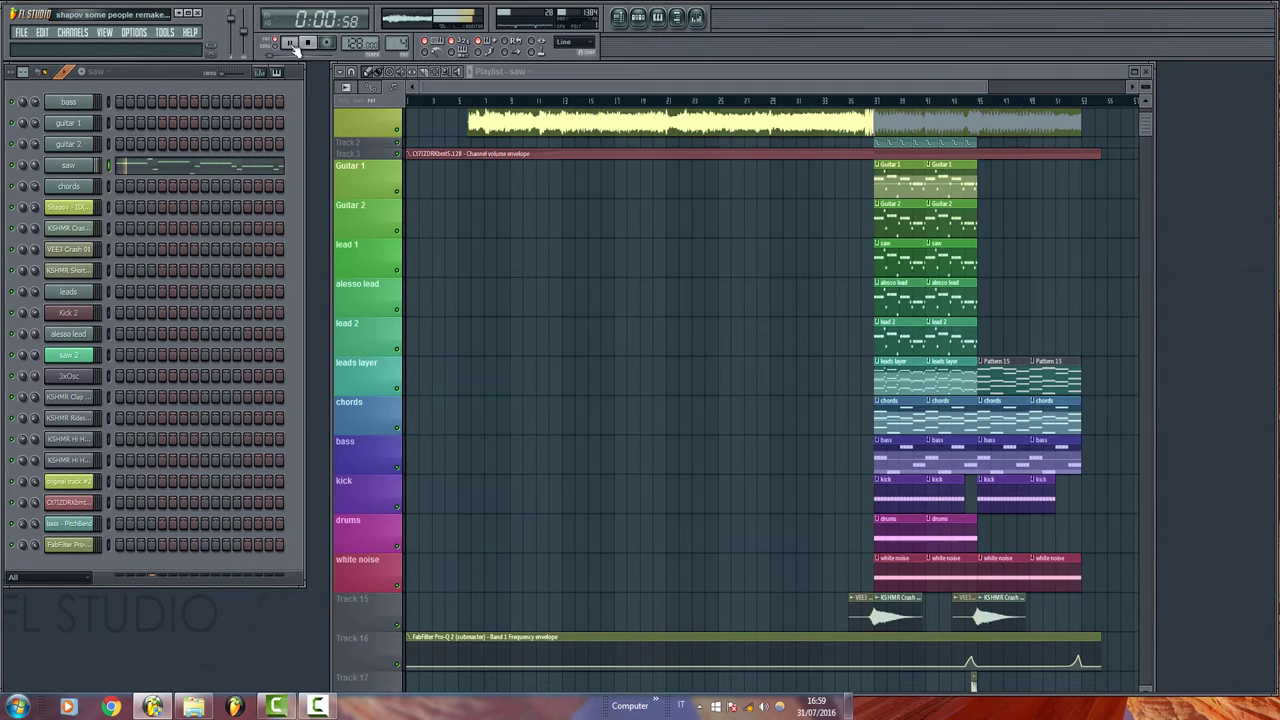
{"action": "double_click", "coordinate": [893, 300]}
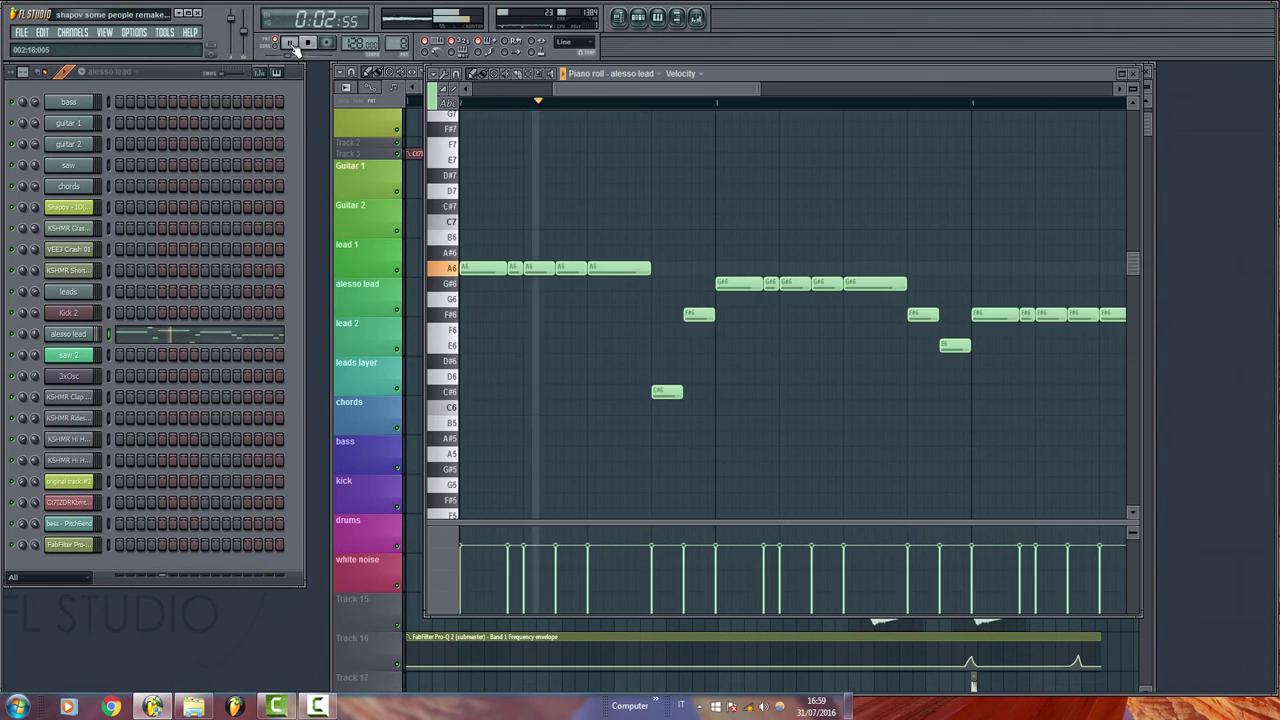
{"action": "mouse_move", "coordinate": [690, 89]}
{"action": "left_mouse_down"}
{"action": "mouse_move", "coordinate": [608, 88]}
{"action": "mouse_move", "coordinate": [852, 89]}
{"action": "left_mouse_up"}
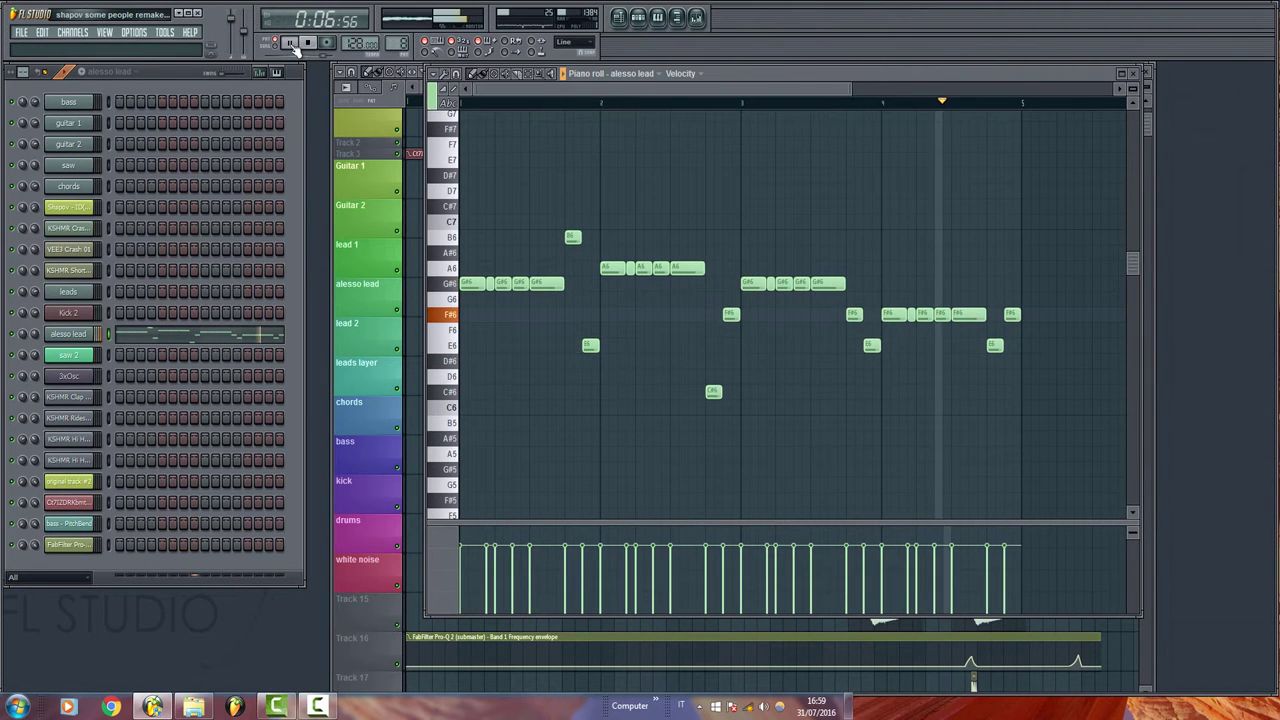
{"action": "key", "text": "Escape"}
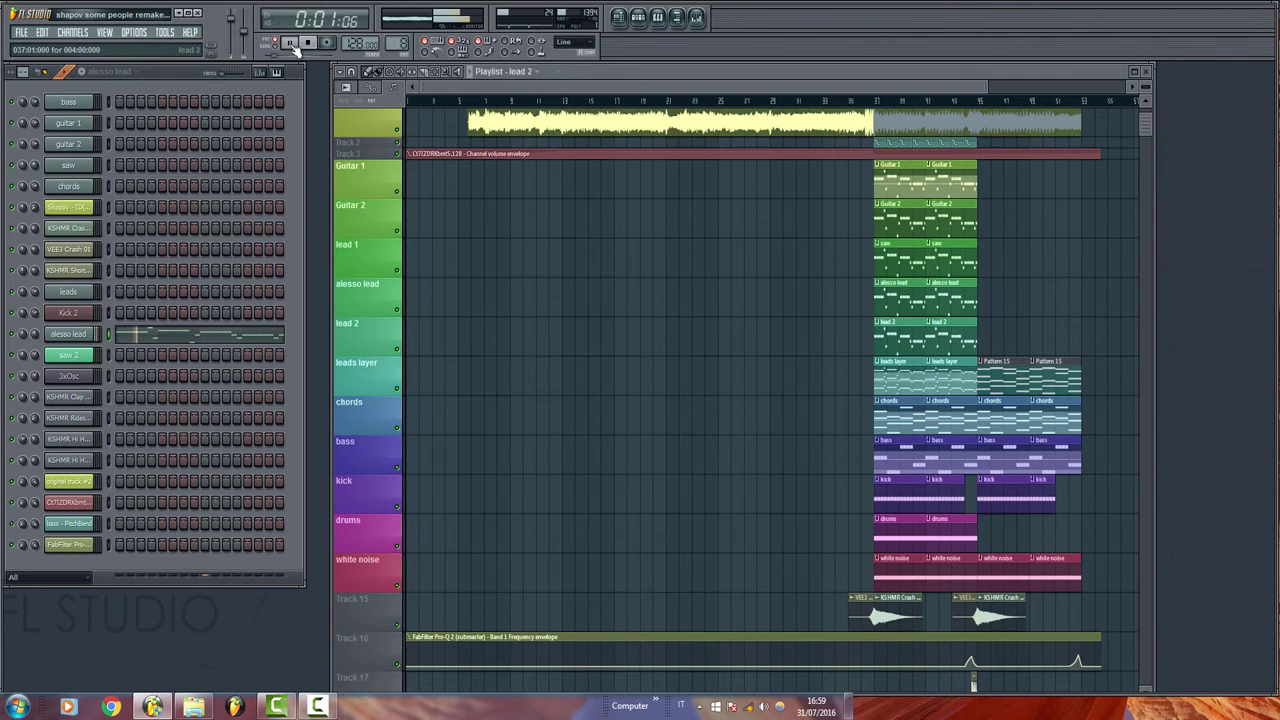
- Inspect the notes of the lead 2 and leads layer patterns in the piano roll while they play
{"action": "key", "text": "F7"}
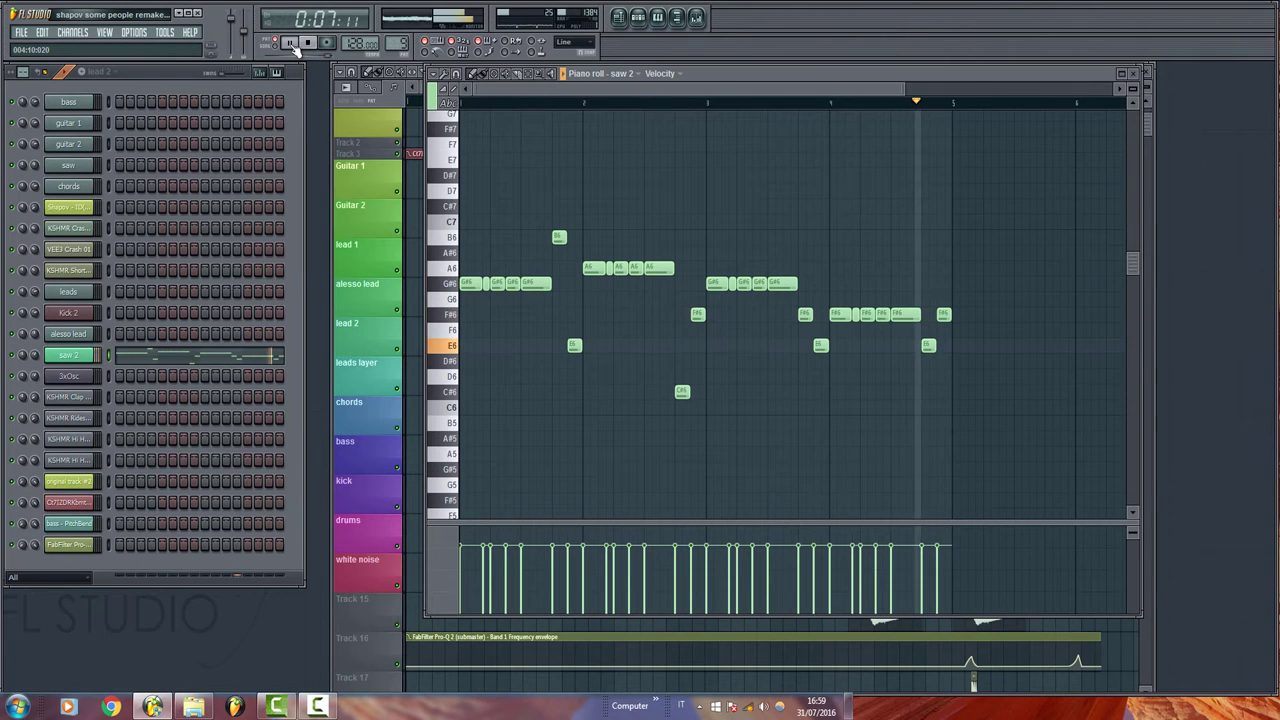
{"action": "key", "text": "F7"}
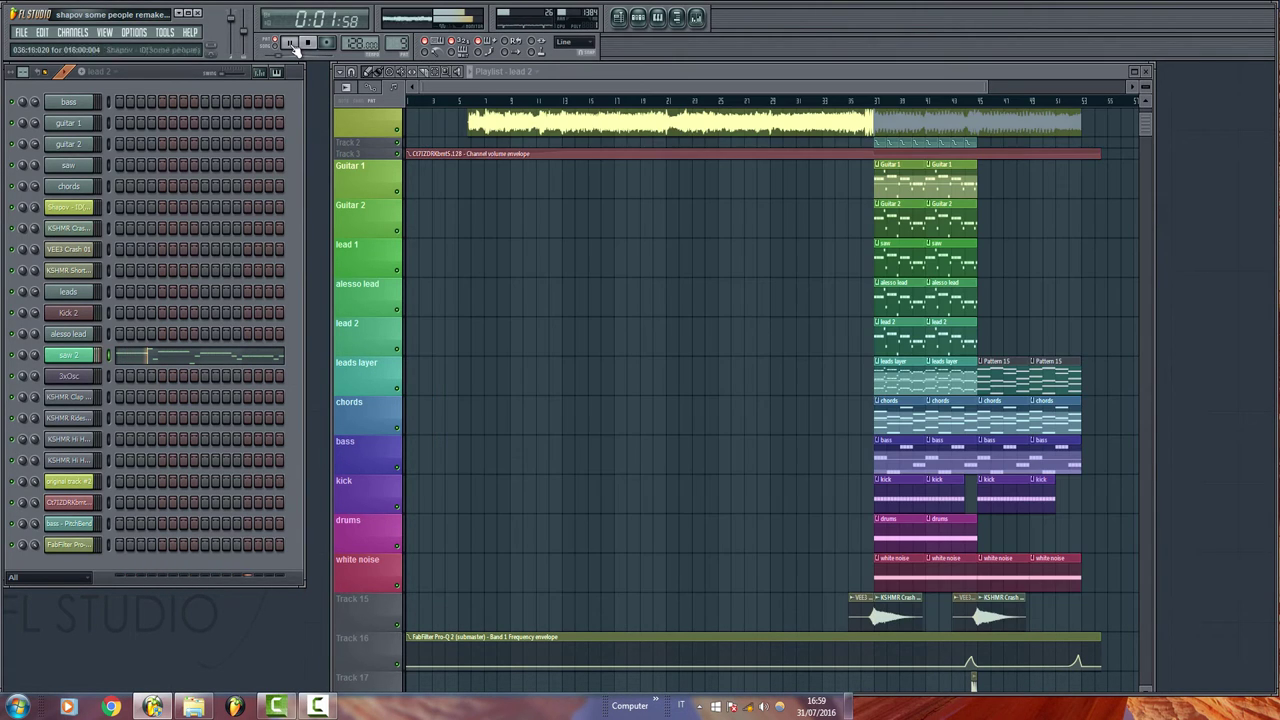
{"action": "key", "text": "F7"}
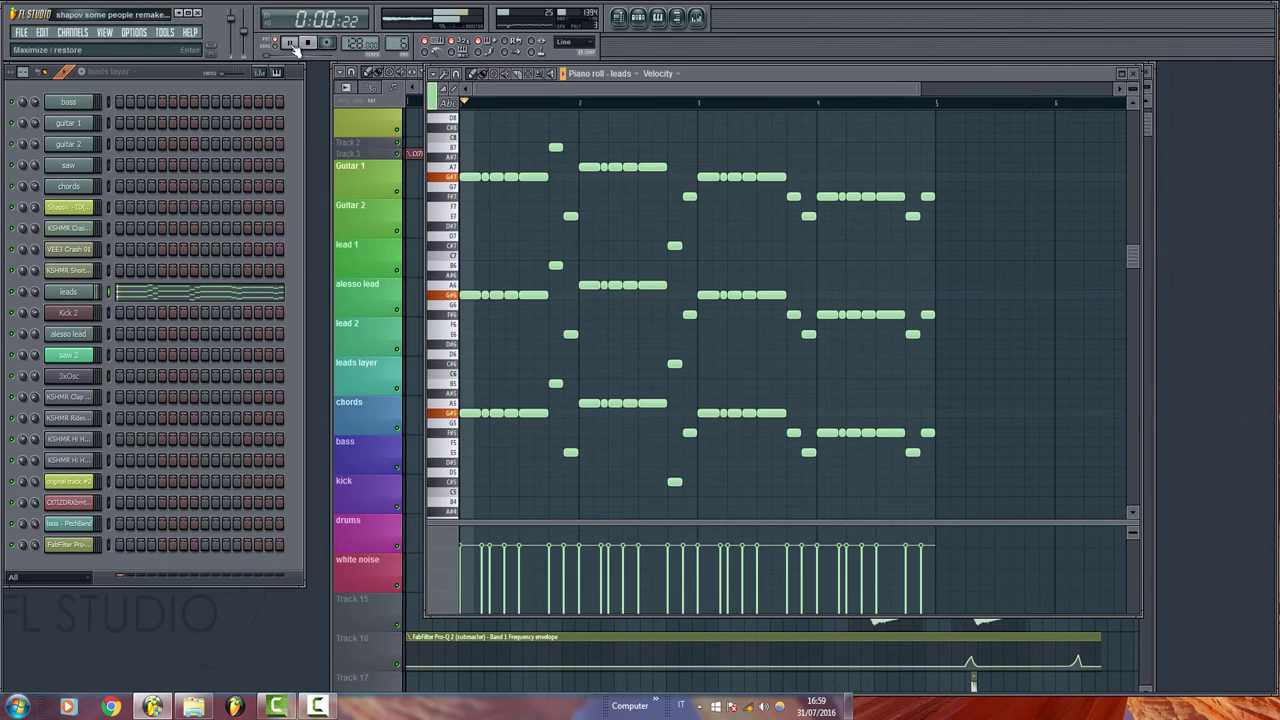
{"action": "key", "text": "F7"}
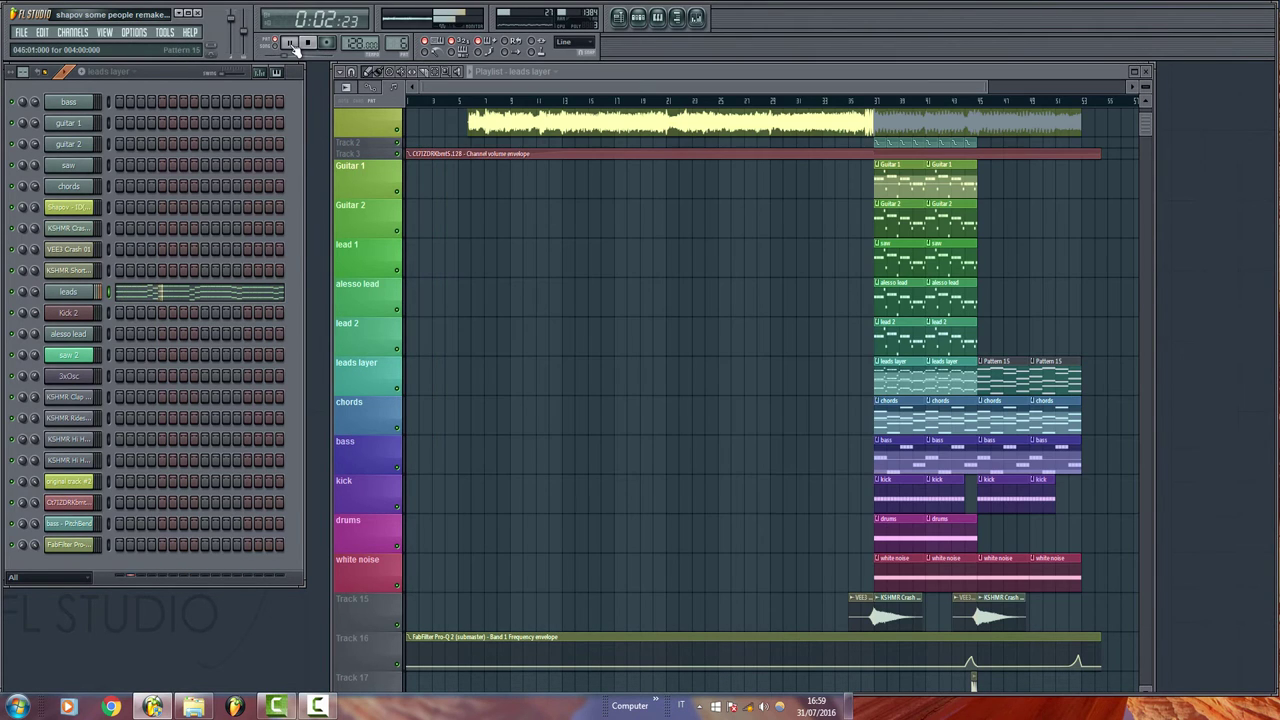
- Review the complete chords progression and the bass notes in the piano roll while each pattern plays
{"action": "key", "text": "F7"}
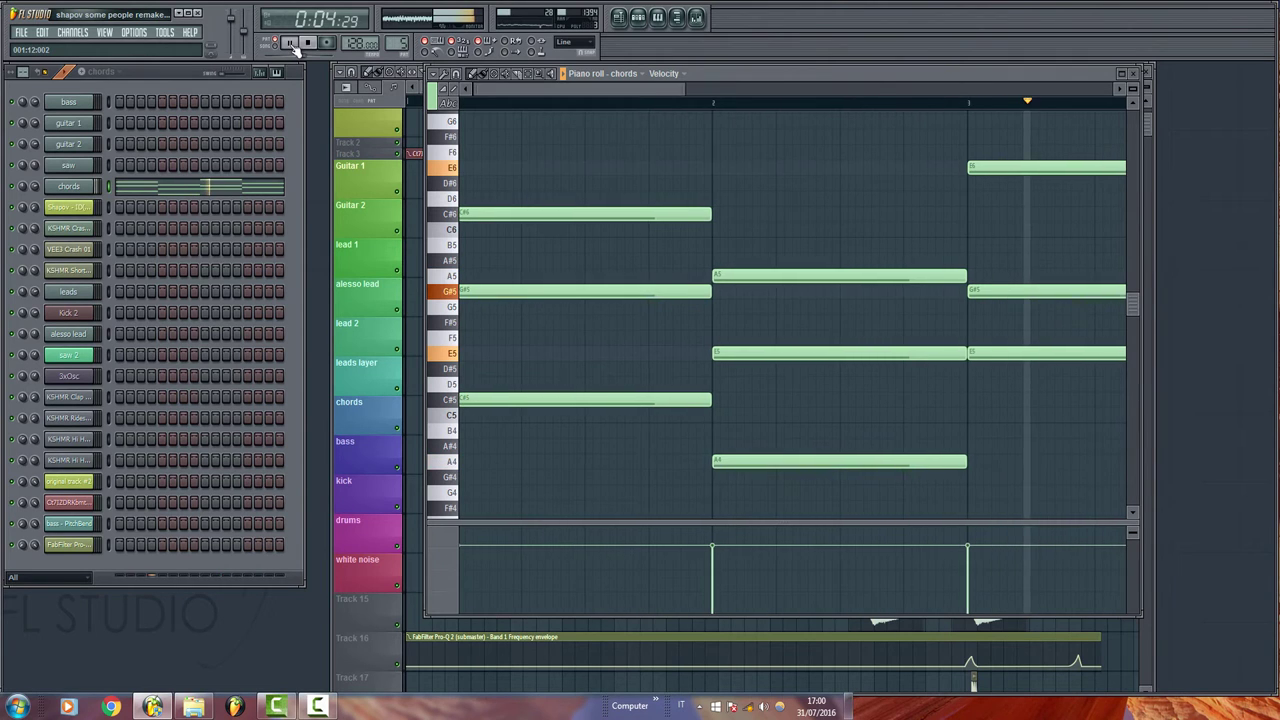
{"action": "key", "text": "Page_Down"}
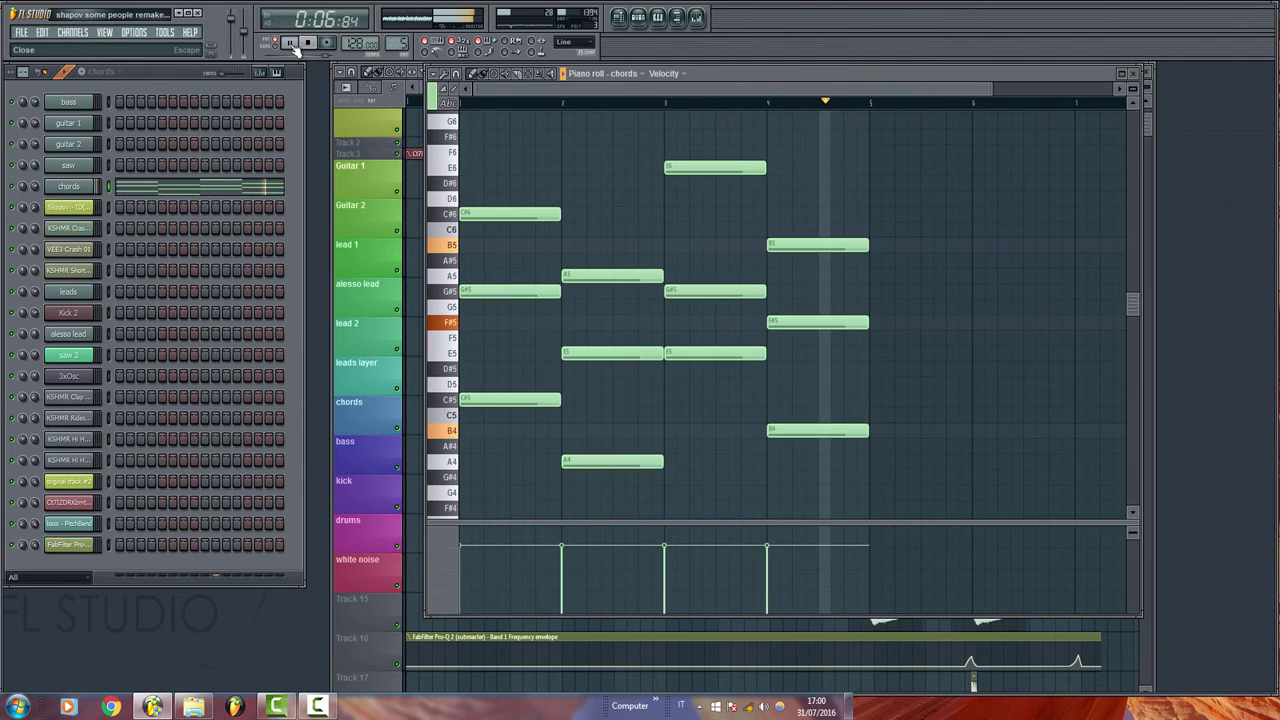
{"action": "key", "text": "F5"}
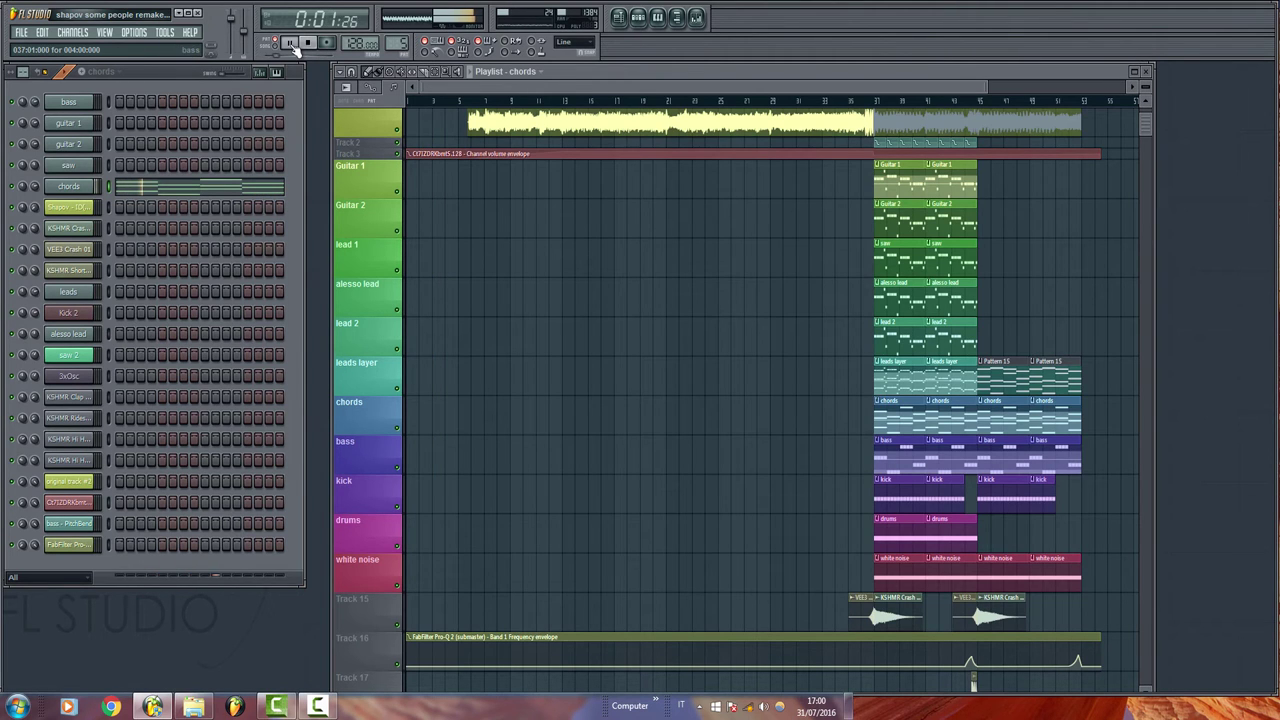
{"action": "key", "text": "F7"}
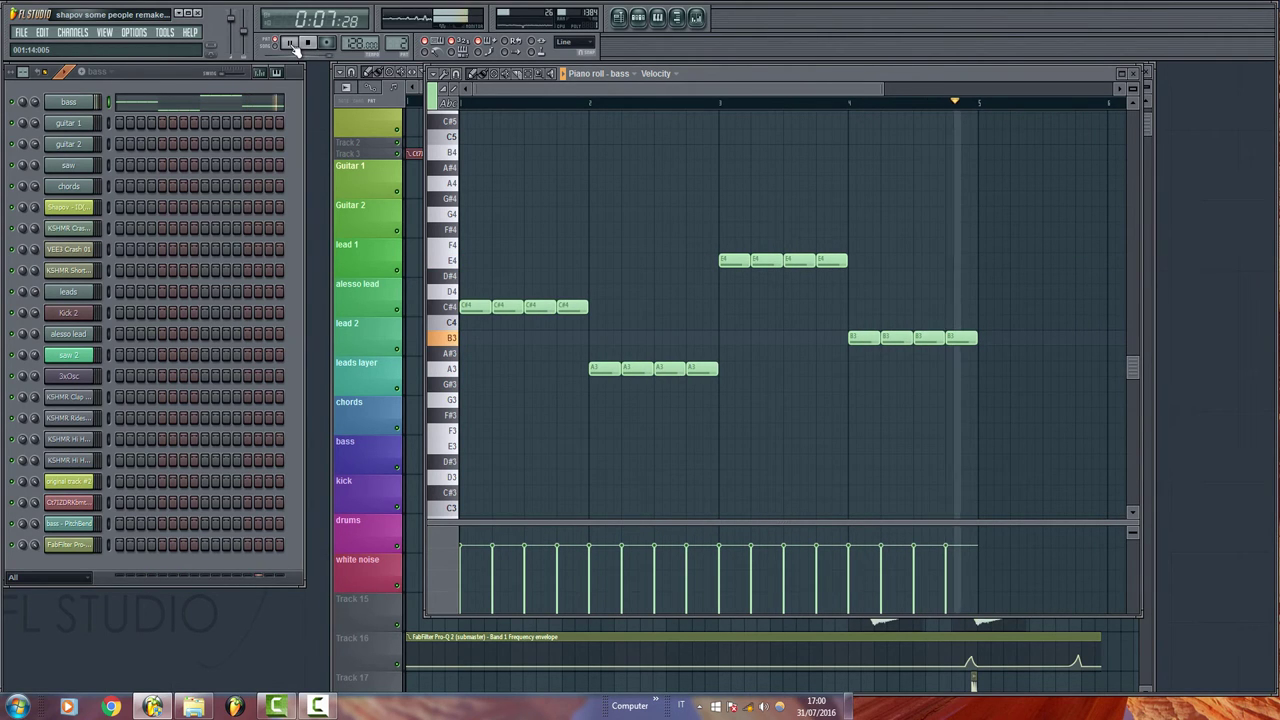
{"action": "key", "text": "F5"}
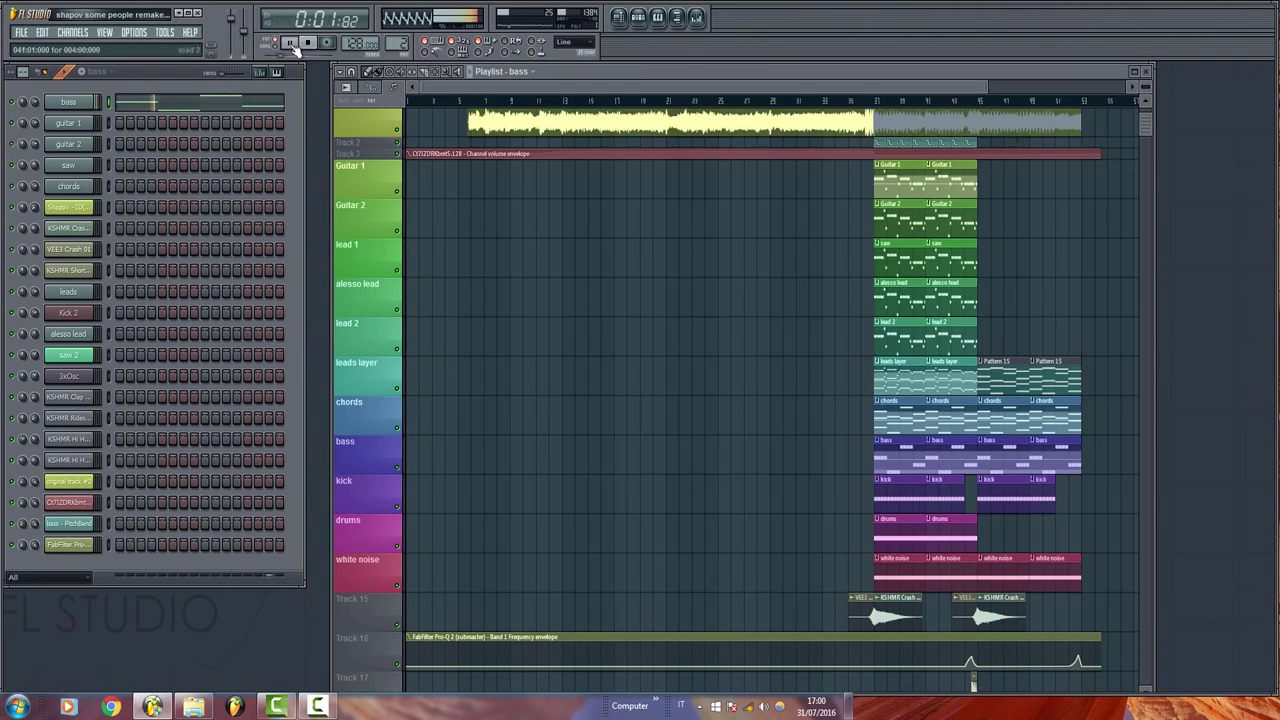
- Examine the kick pattern's notes and the Kick 2 plugin's pitch curve and settings, then return to the playlist
{"action": "key", "text": "F7"}
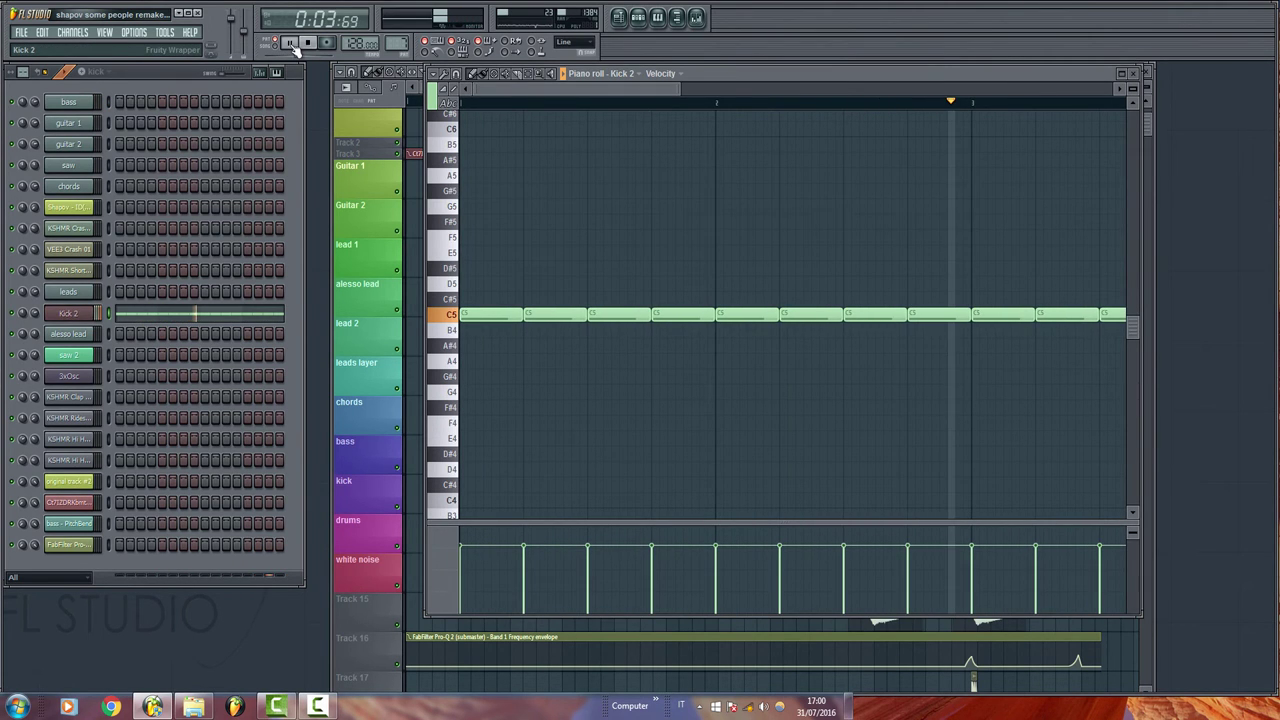
{"action": "left_click", "coordinate": [68, 313]}
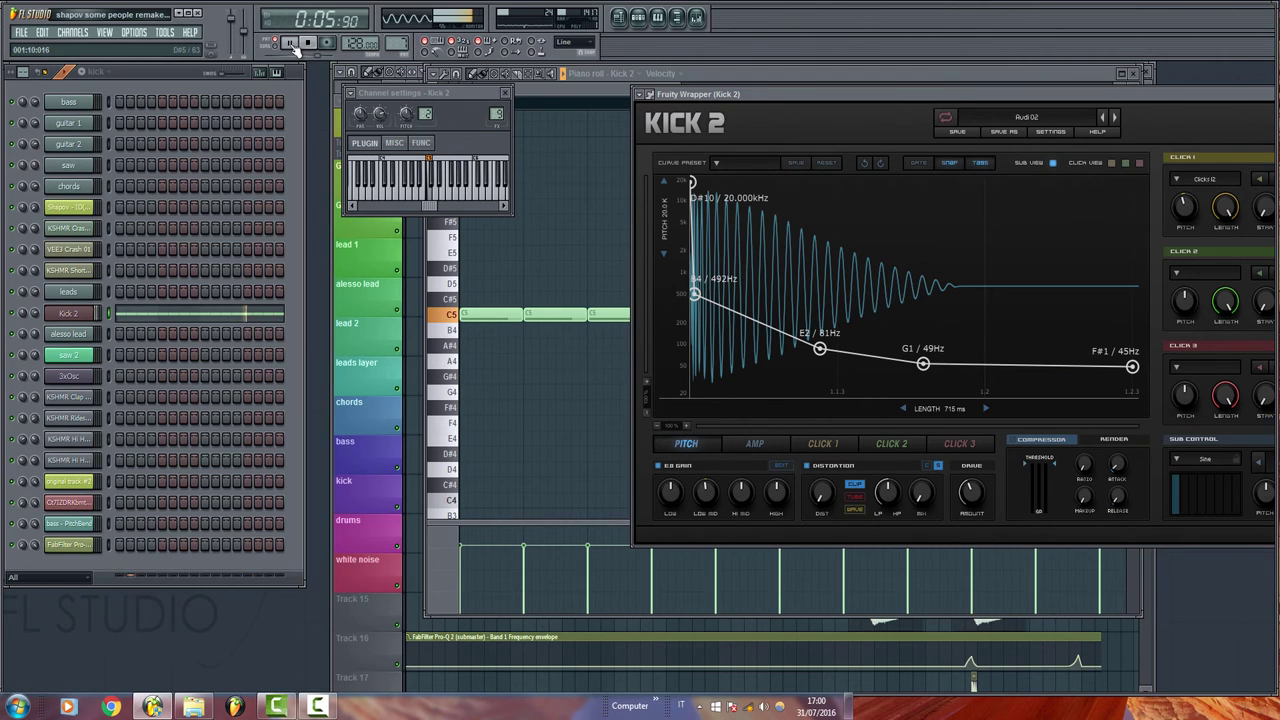
{"action": "left_click_drag", "start_coordinate": [900, 94], "coordinate": [706, 92]}
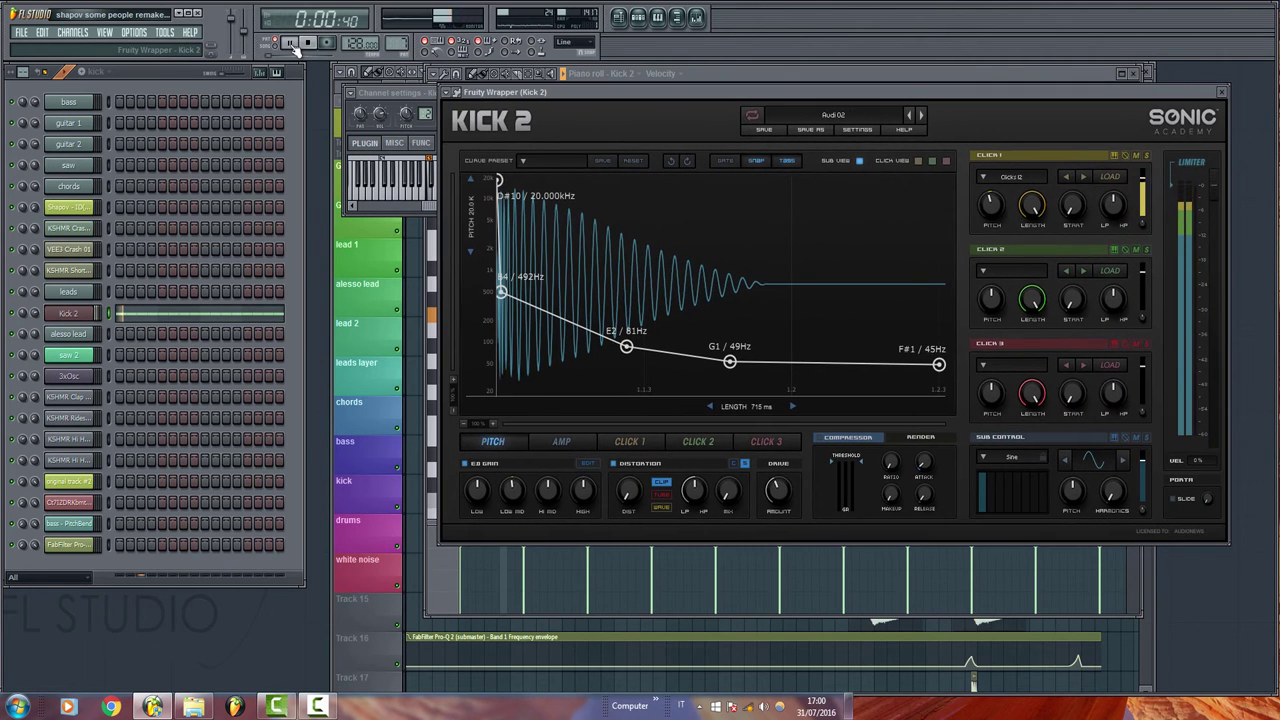
{"action": "left_click", "coordinate": [1222, 92]}
{"action": "left_click", "coordinate": [1133, 73]}
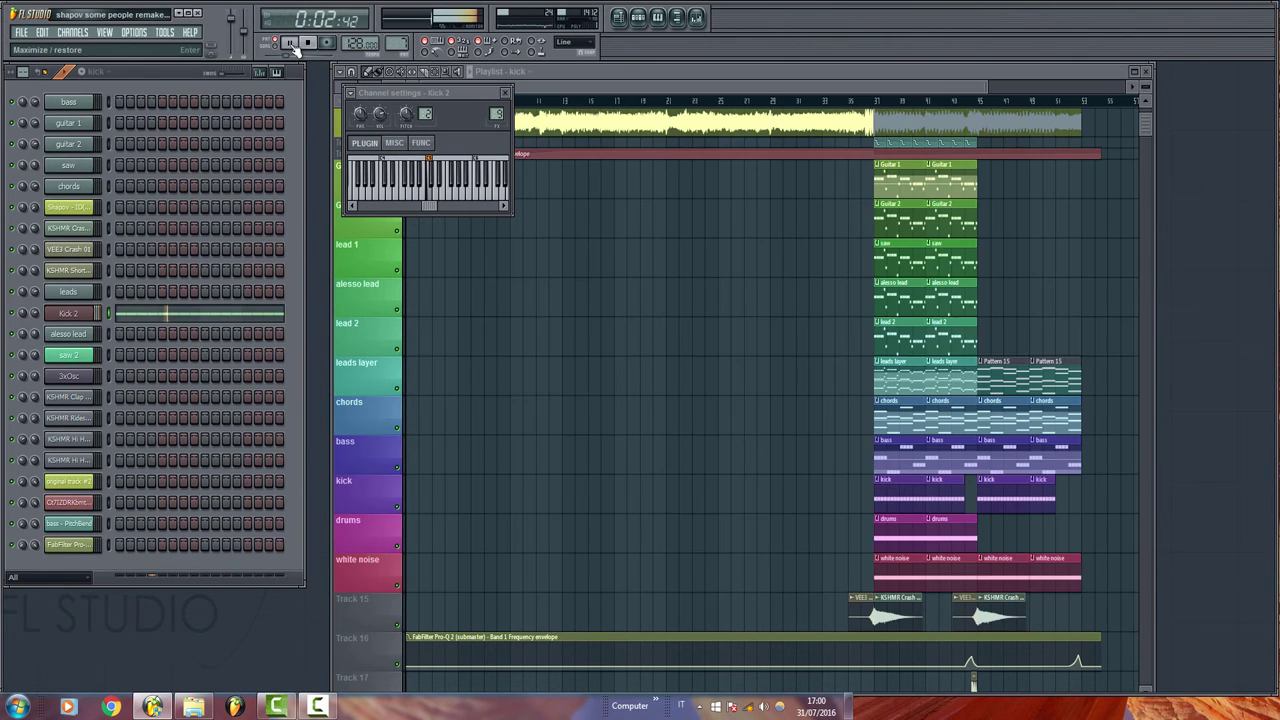
- Examine the drums pattern's notes for the KSHMR Clap 24 - Tiny 03 and KSHMR Hi Hats Closed 06 channels
{"action": "double_click", "coordinate": [900, 536]}
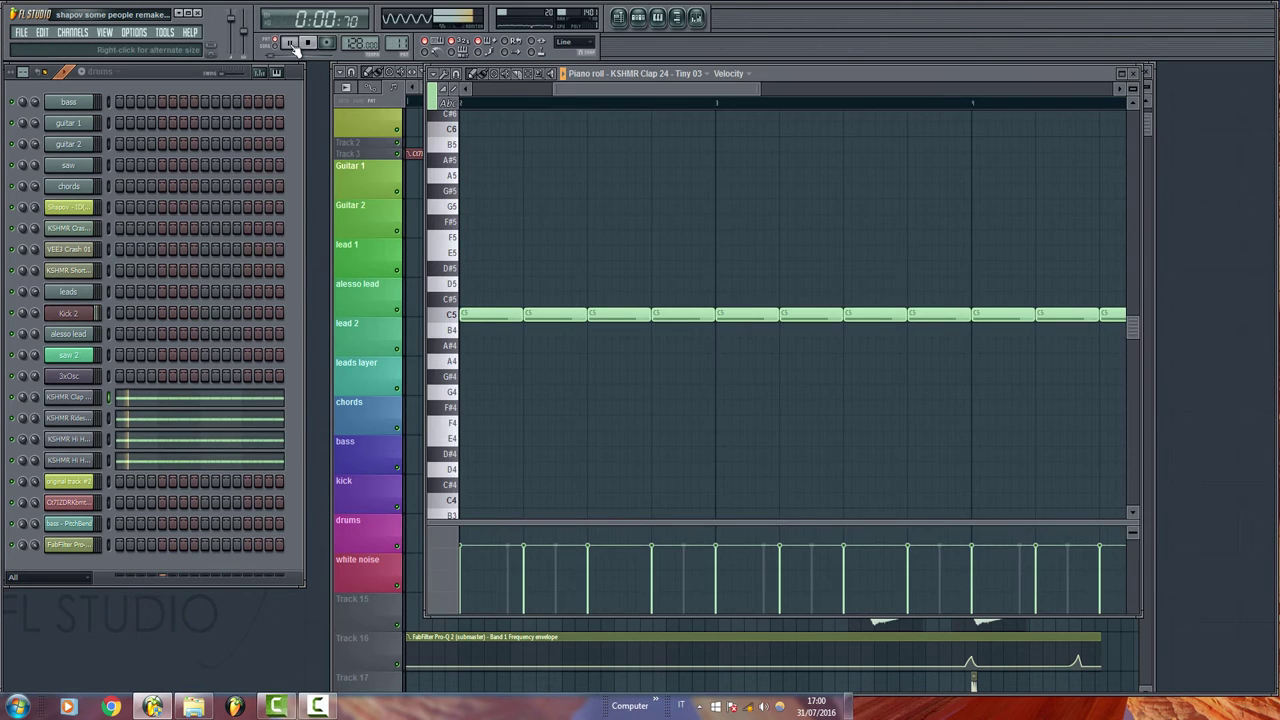
{"action": "left_click_drag", "start_coordinate": [640, 89], "coordinate": [558, 89]}
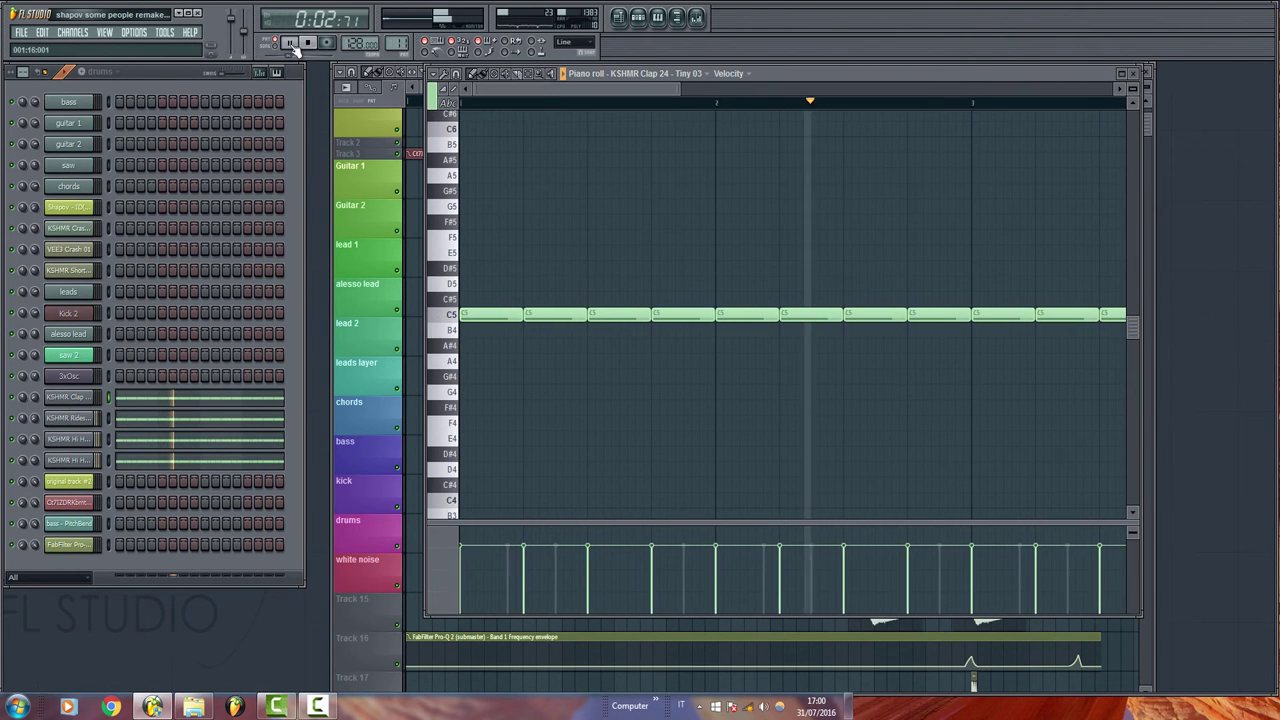
{"action": "scroll", "coordinate": [640, 300], "scroll_direction": "down", "scroll_amount": 3}
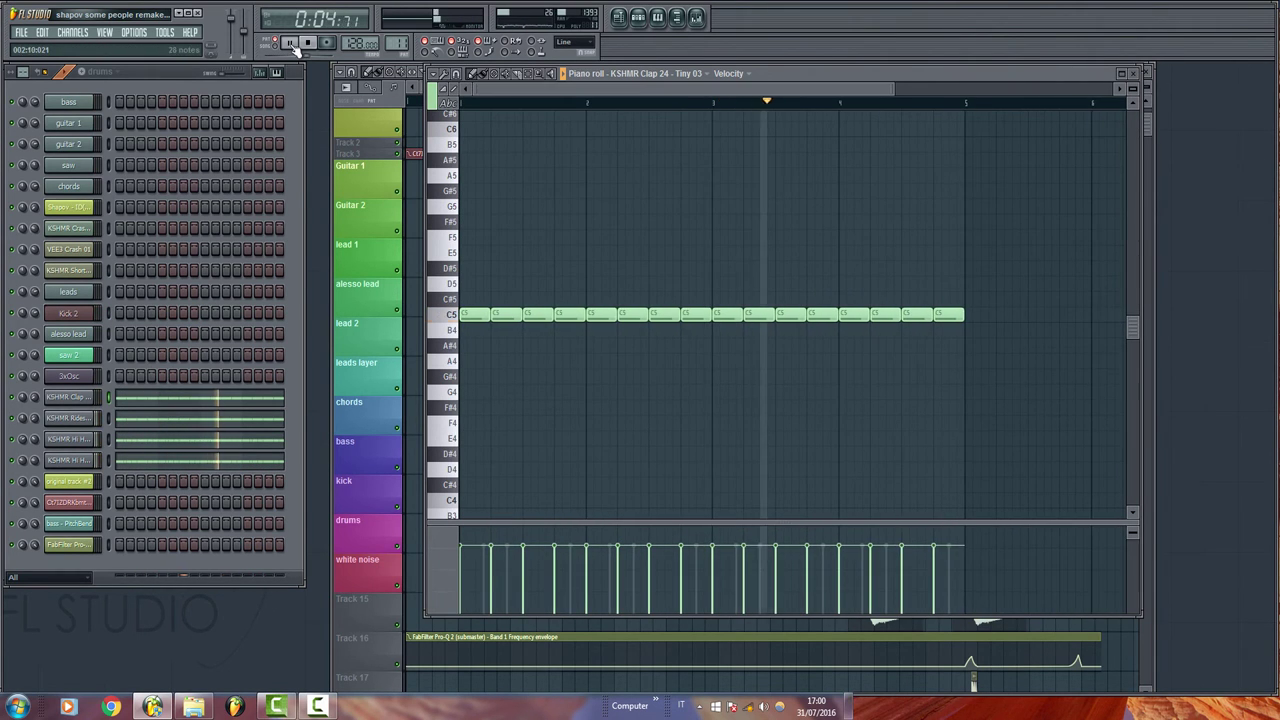
{"action": "left_click", "coordinate": [200, 439]}
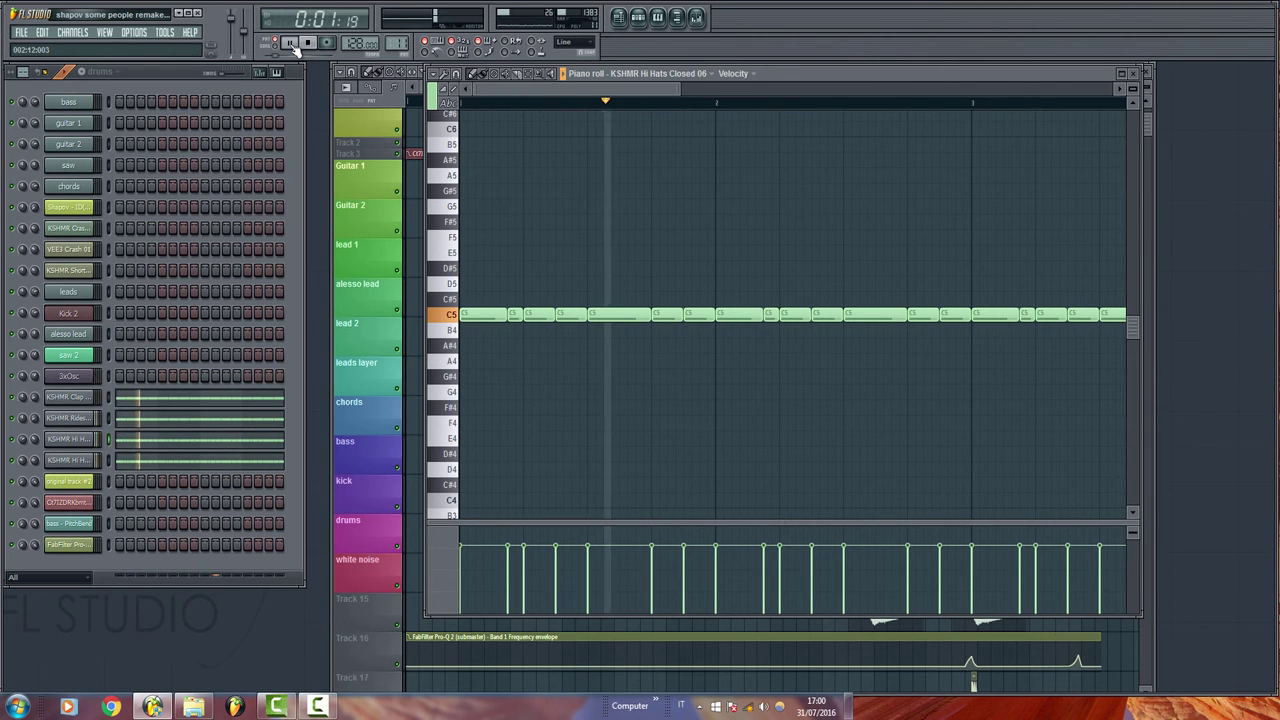
{"action": "left_click", "coordinate": [1133, 73]}
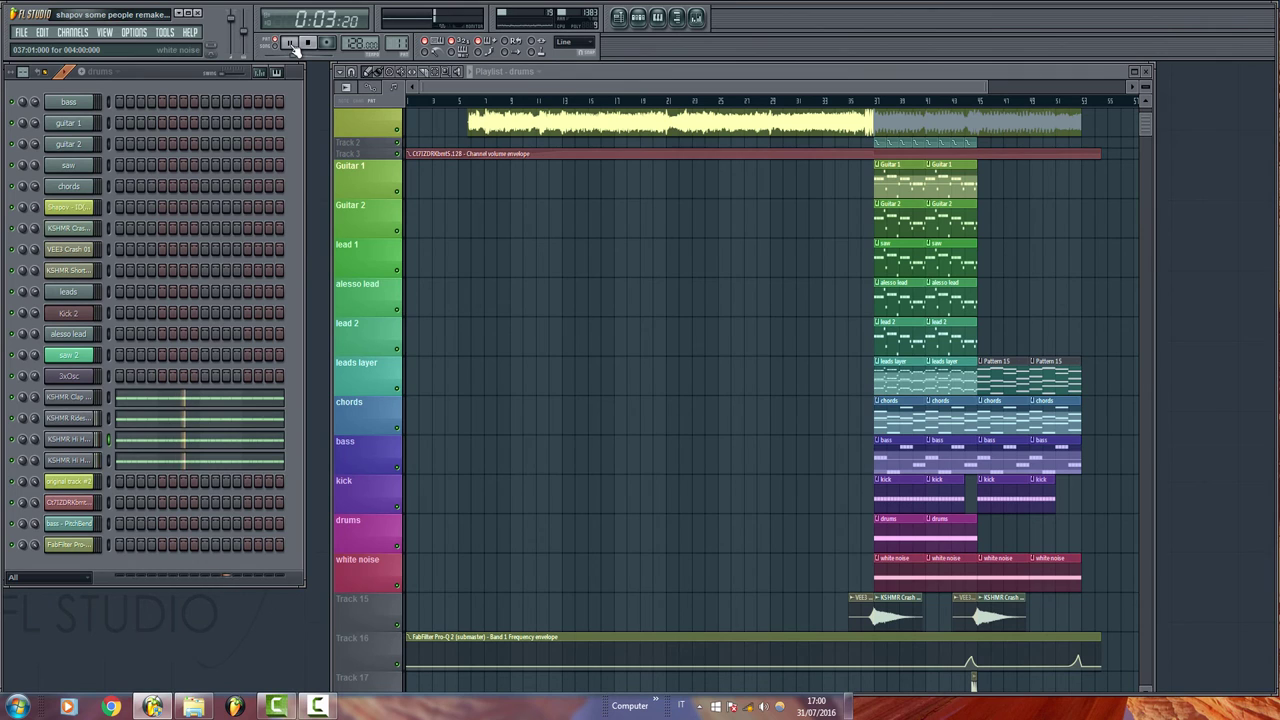
- Play the white noise pattern with its 3xOsc note open in the piano roll, then stop playback and return to the playlist
{"action": "double_click", "coordinate": [900, 573]}
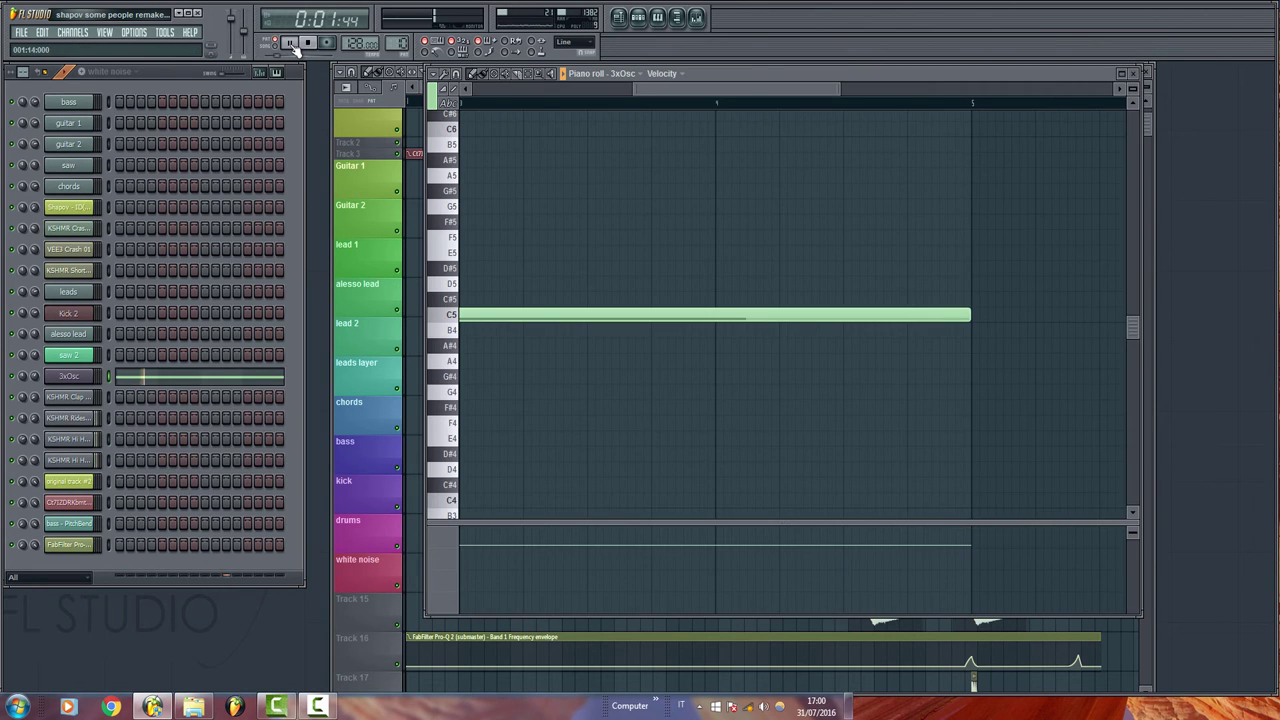
{"action": "left_click", "coordinate": [292, 44]}
{"action": "left_click", "coordinate": [292, 44]}
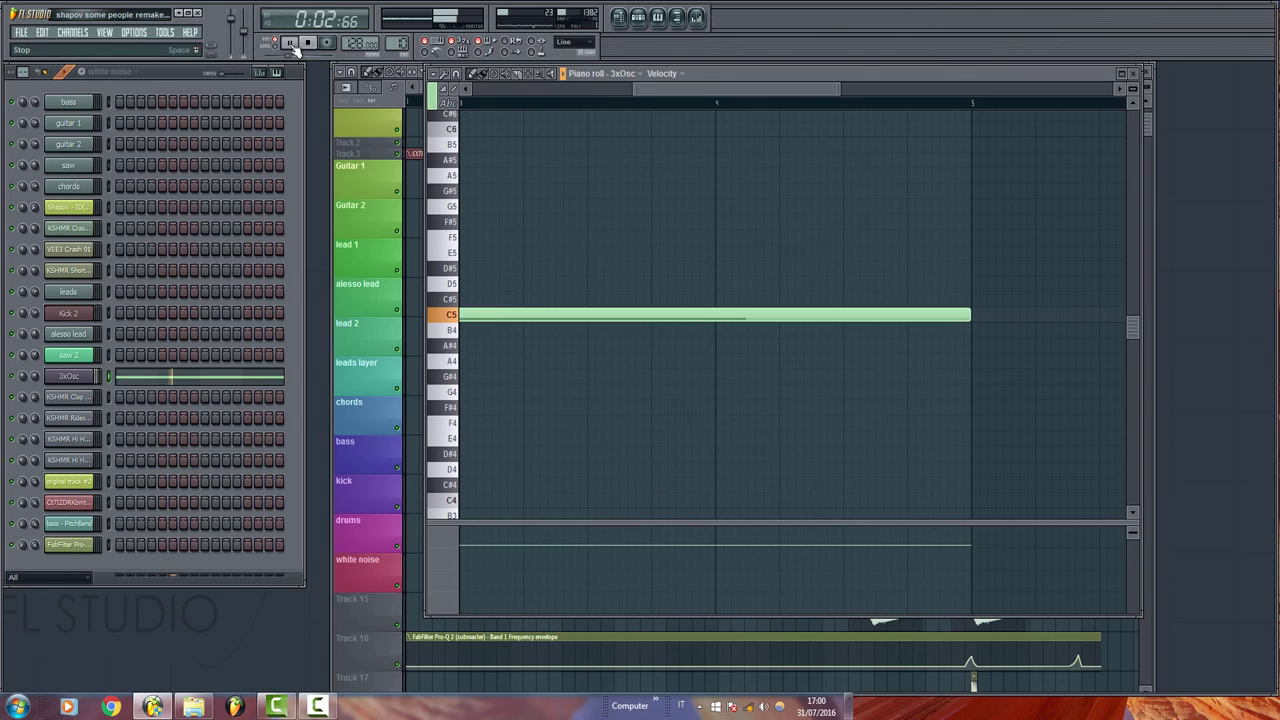
{"action": "left_click", "coordinate": [292, 44]}
{"action": "key", "text": "Escape"}
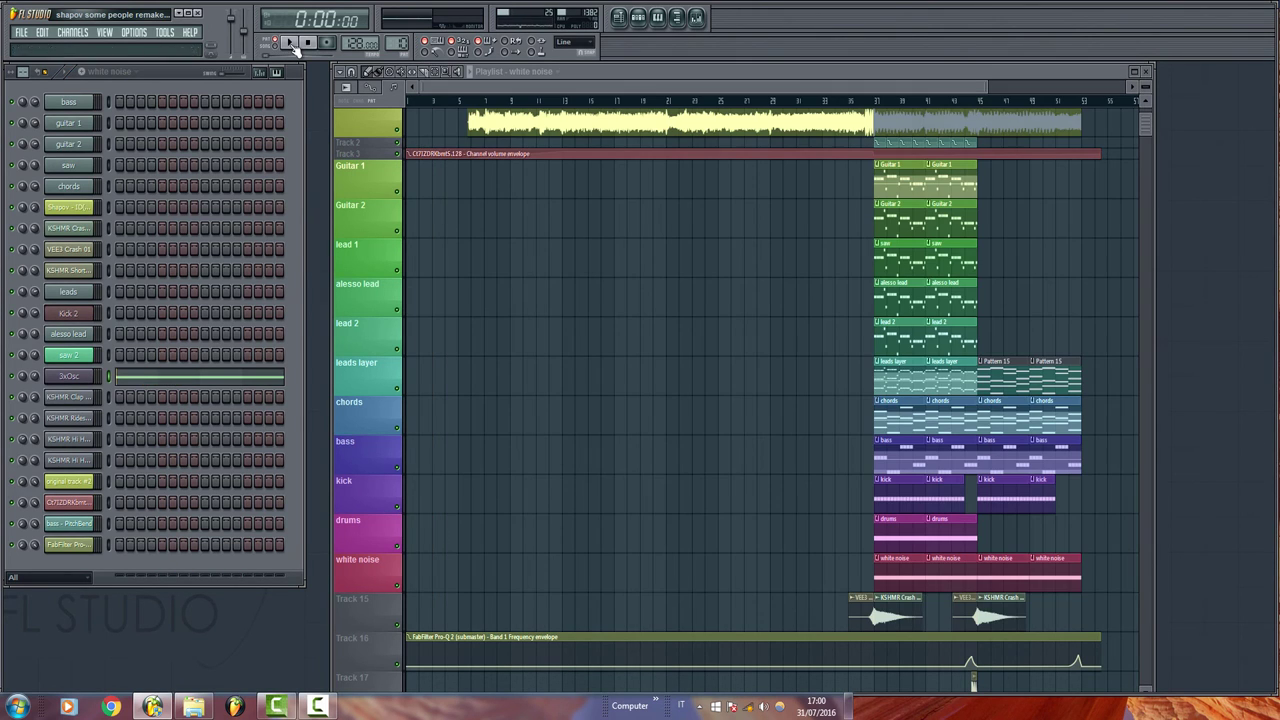
- Inspect the saw 2 chord notes of Pattern 15 in the piano roll while the pattern plays
{"action": "double_click", "coordinate": [990, 368]}
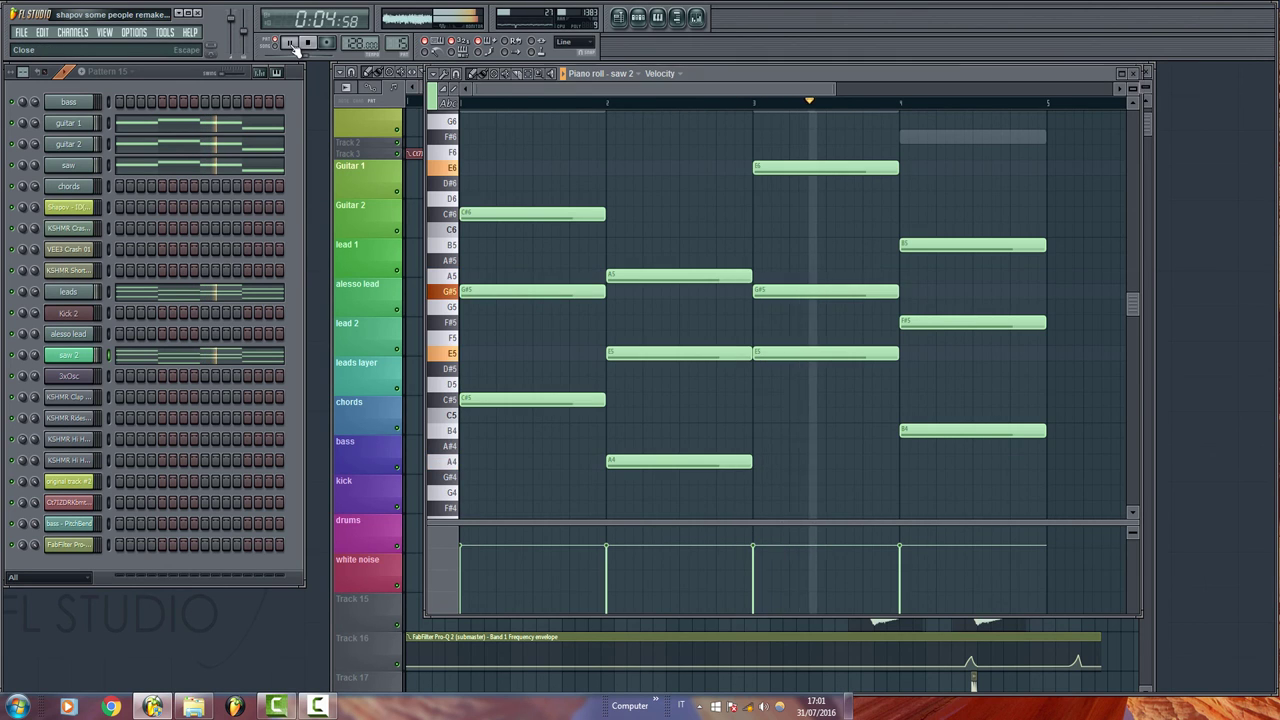
{"action": "key", "text": "F7"}
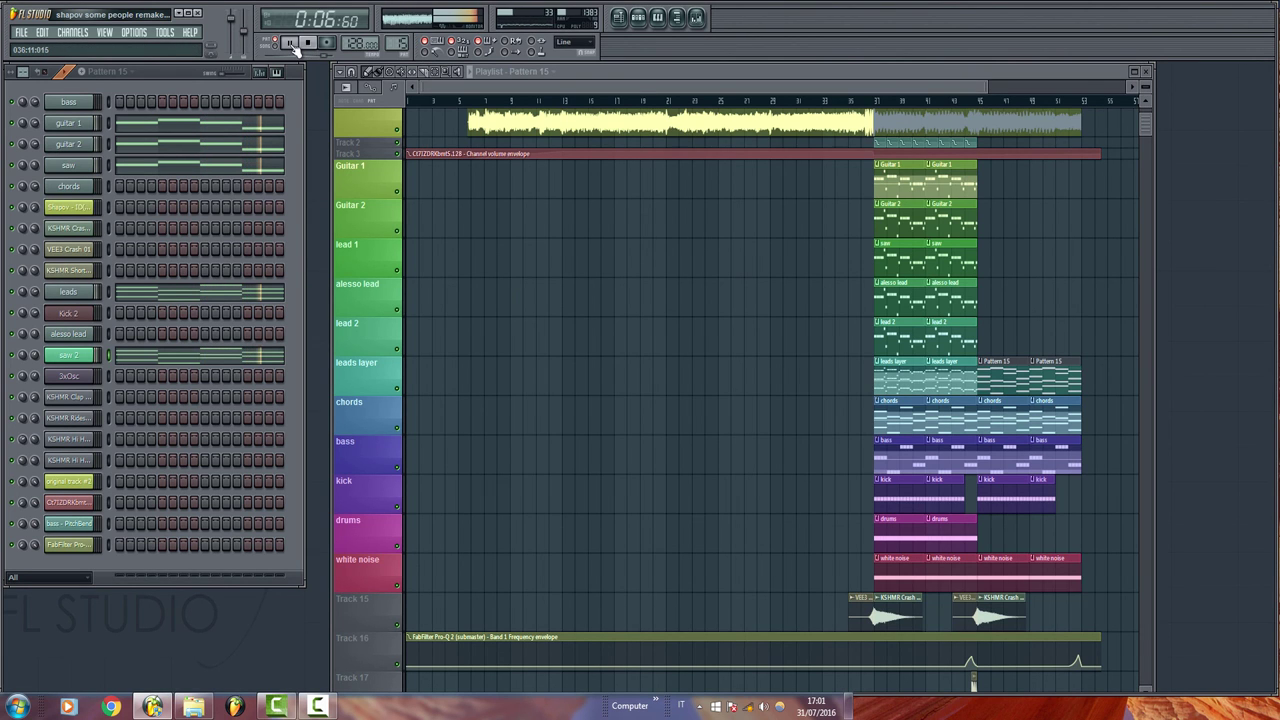